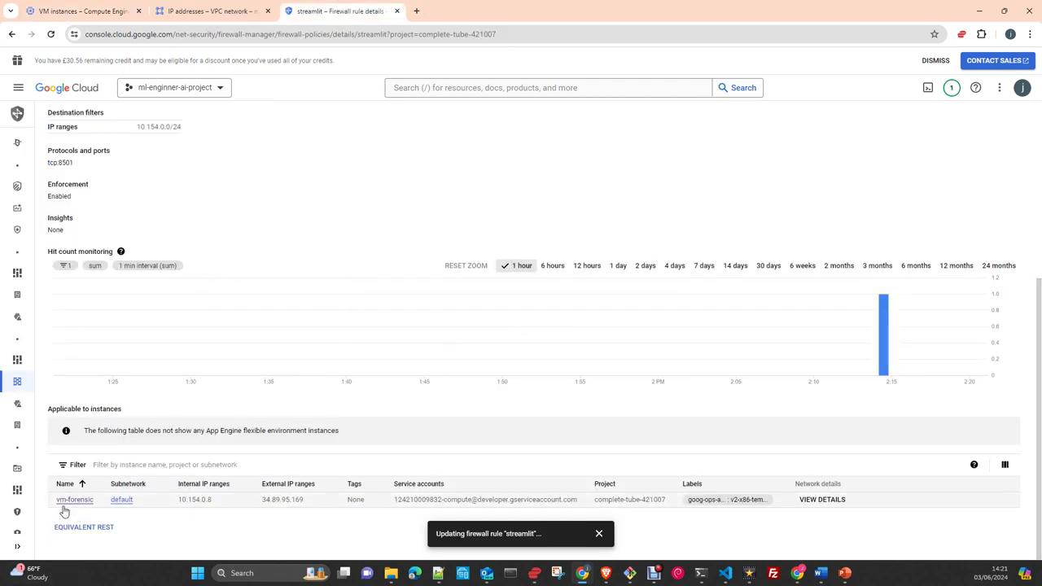
- Open the vm-forensic instance from the streamlit firewall rule and review its networking and firewall details
left_click(73, 499)
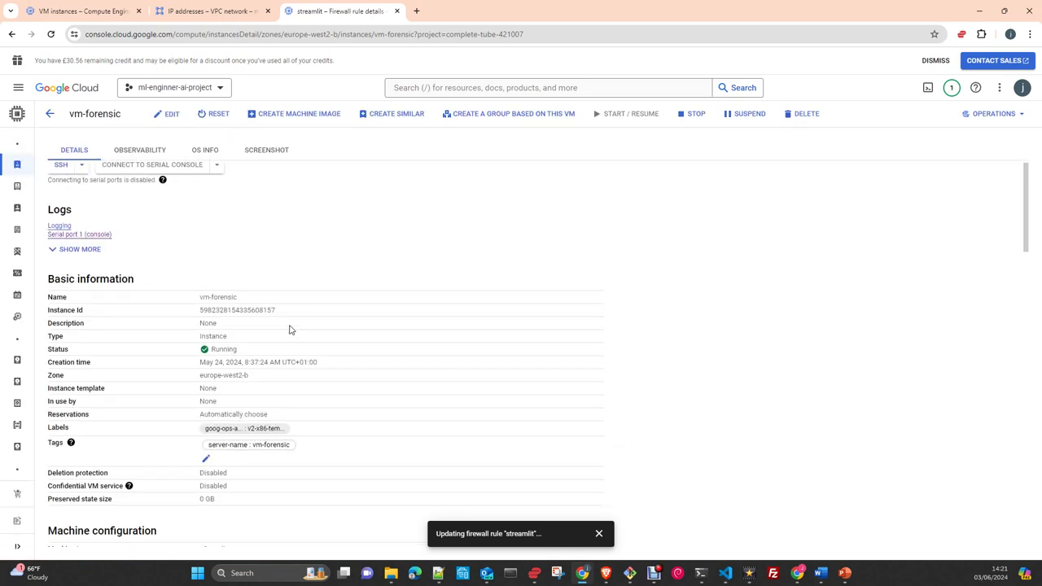
scroll(290, 329, "down", 8)
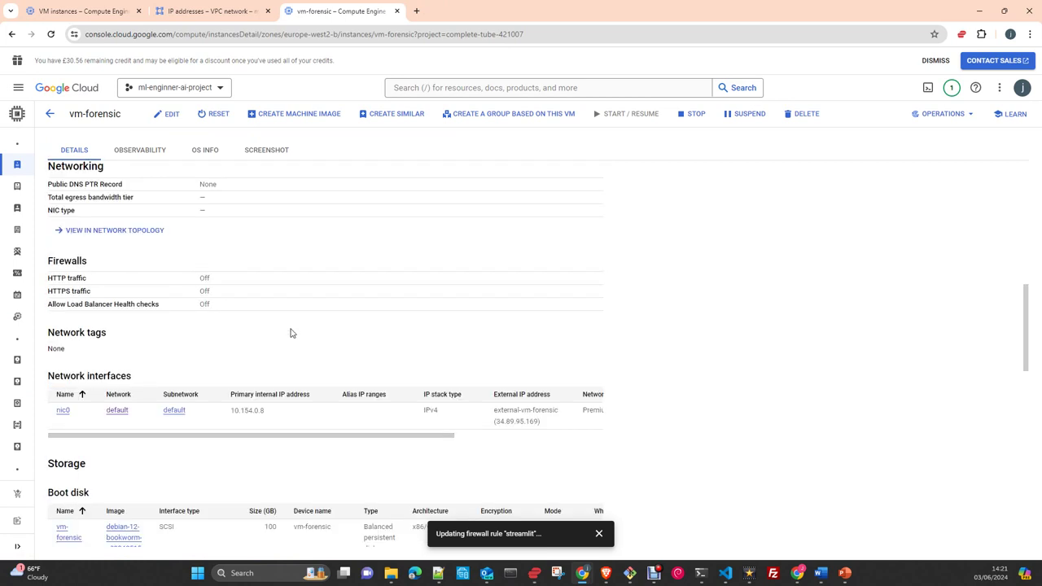
scroll(291, 333, "up", 2)
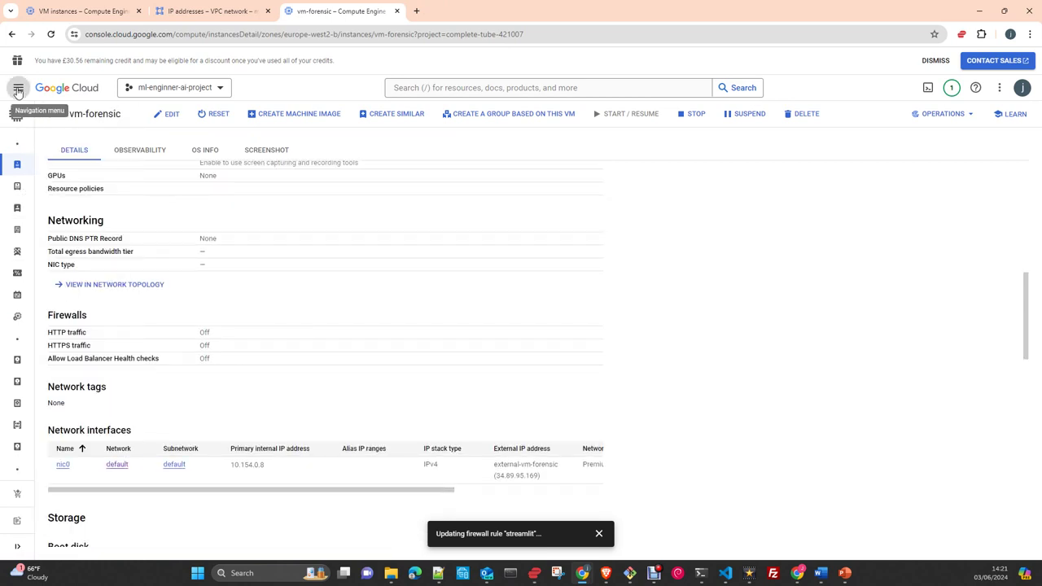
- Open the VPC network's firewall policies and review the list of VPC firewall rules
left_click(18, 88)
mouse_move(46, 369)
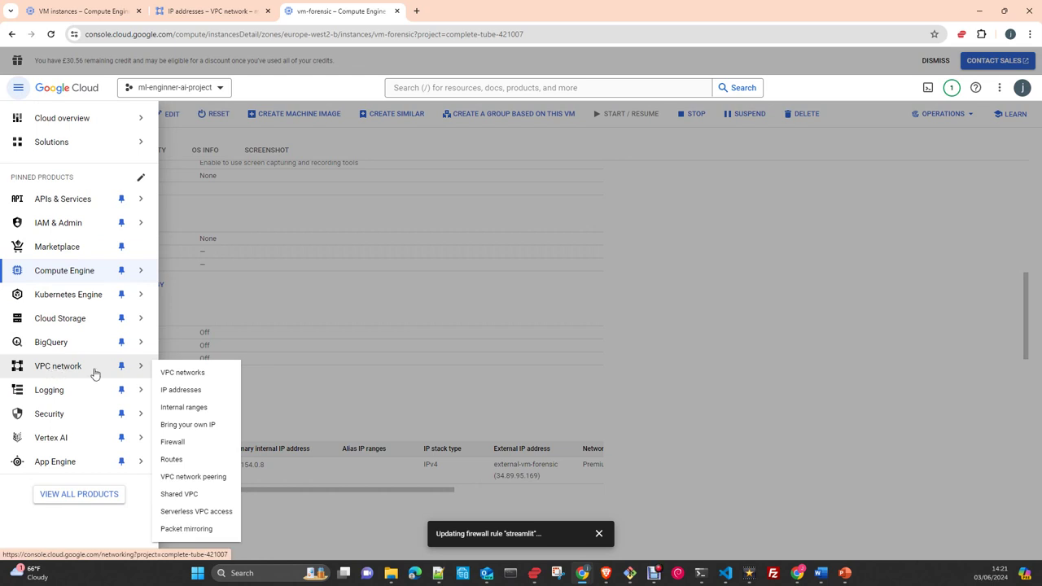
left_click(175, 442)
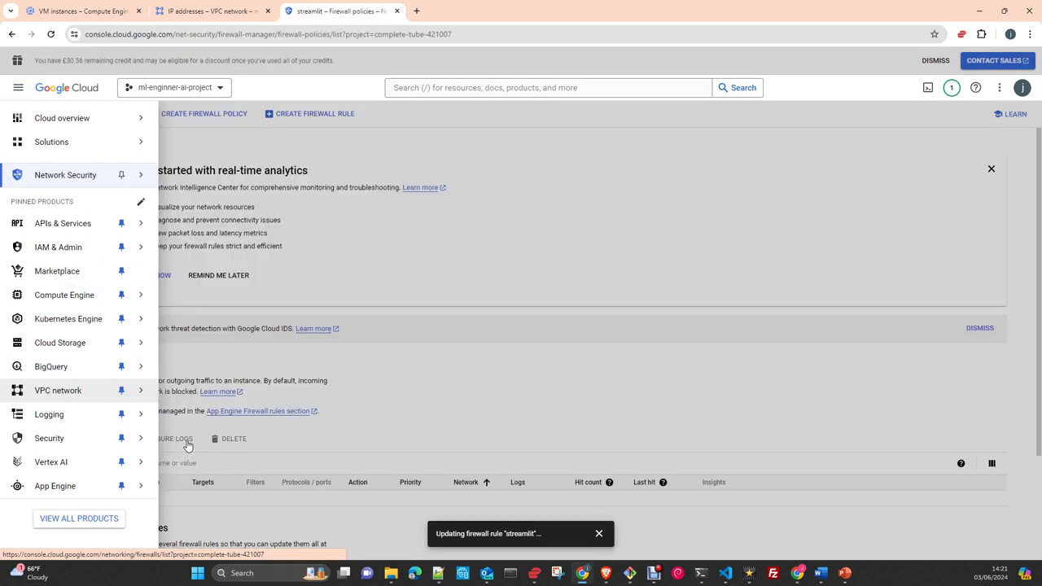
scroll(421, 404, "down", 3)
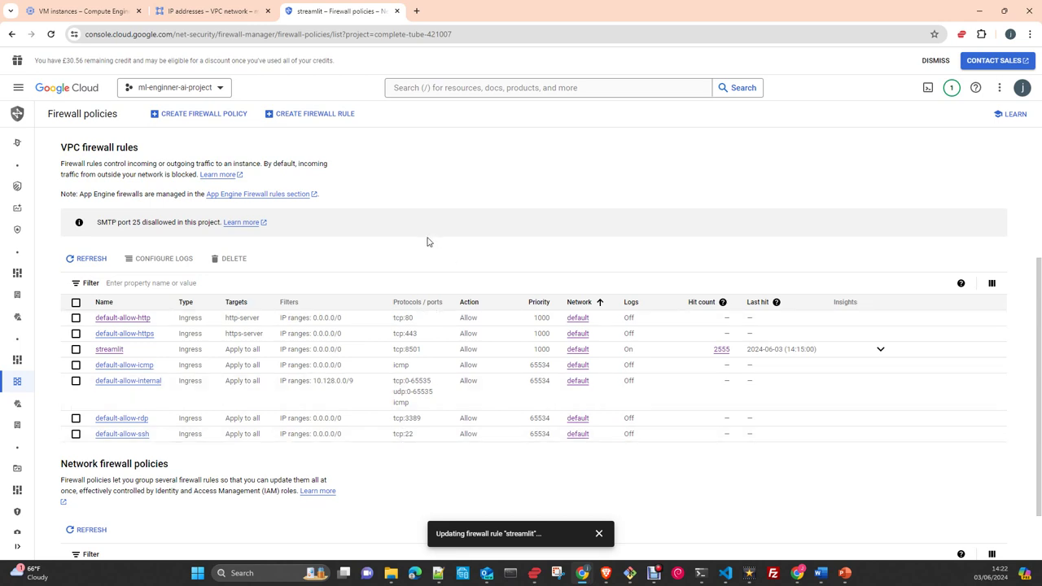
- Open vm-forensic from the VM instances list and examine its network interfaces
left_click(90, 12)
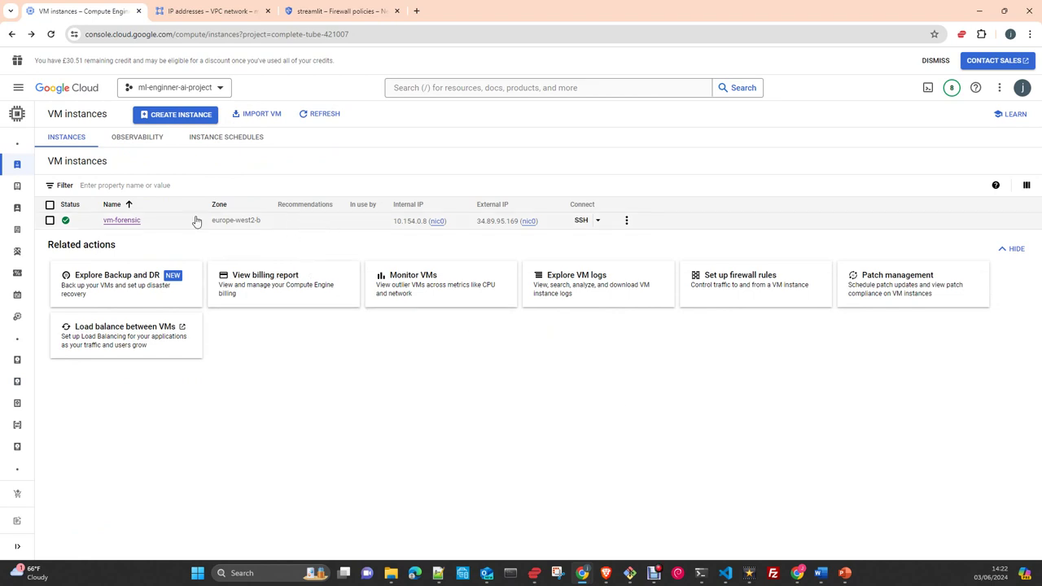
left_click(122, 220)
left_click(126, 221)
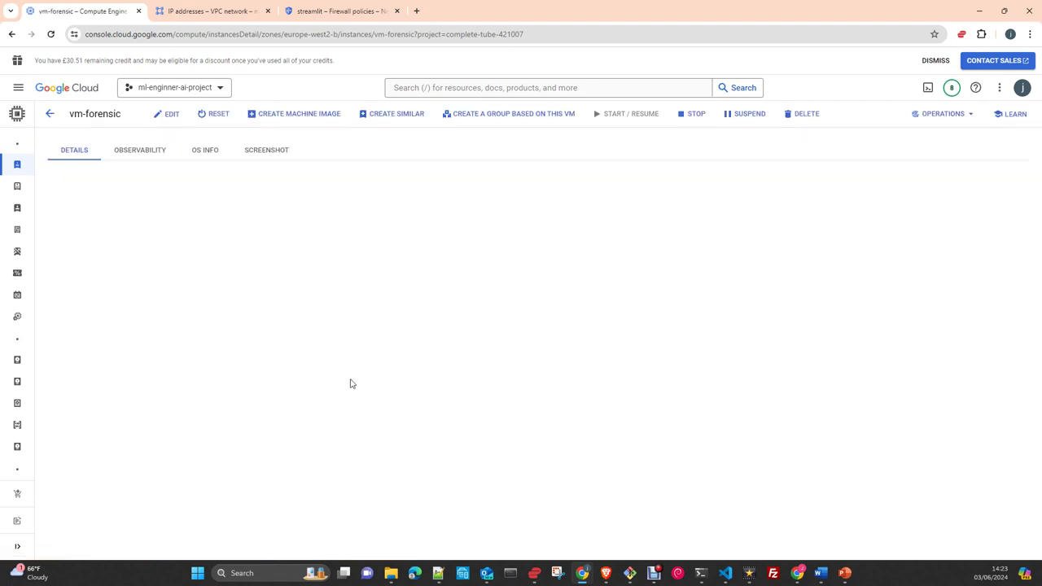
scroll(351, 383, "down", 5)
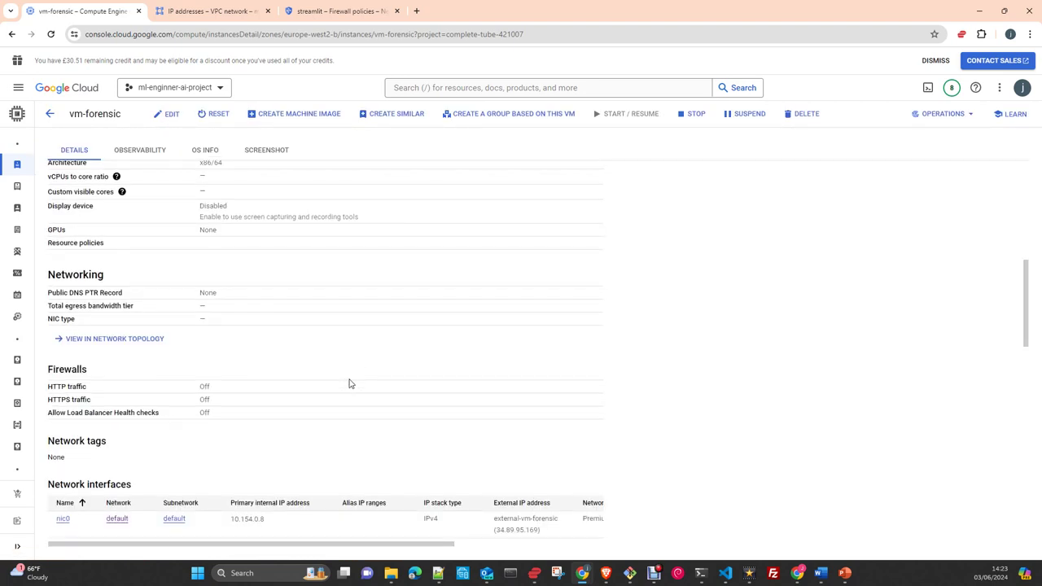
scroll(350, 382, "down", 2)
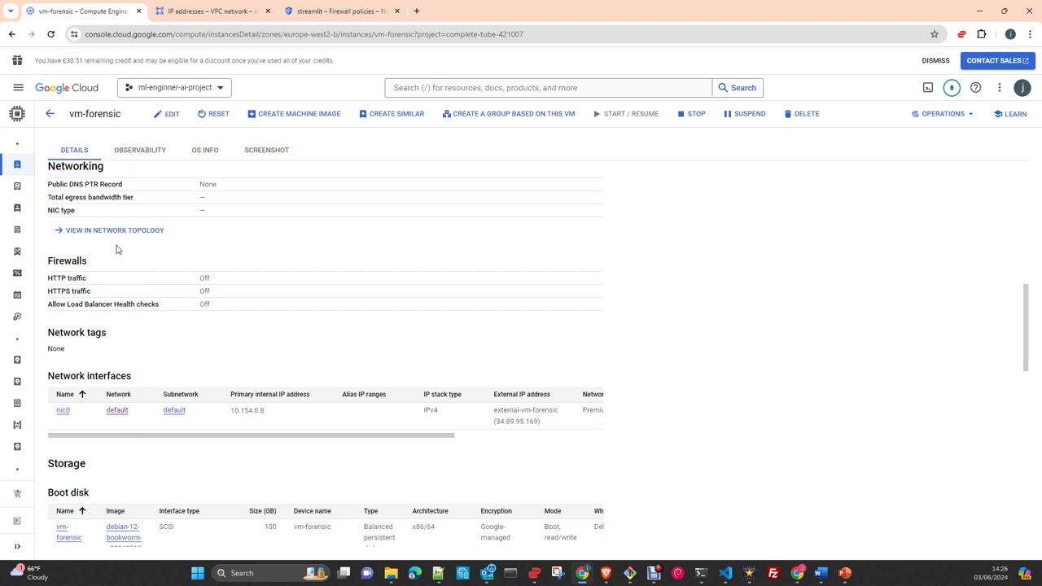
- Open the default network from the VPC networks list and examine its subnets by region and IPv4 range
left_click(199, 14)
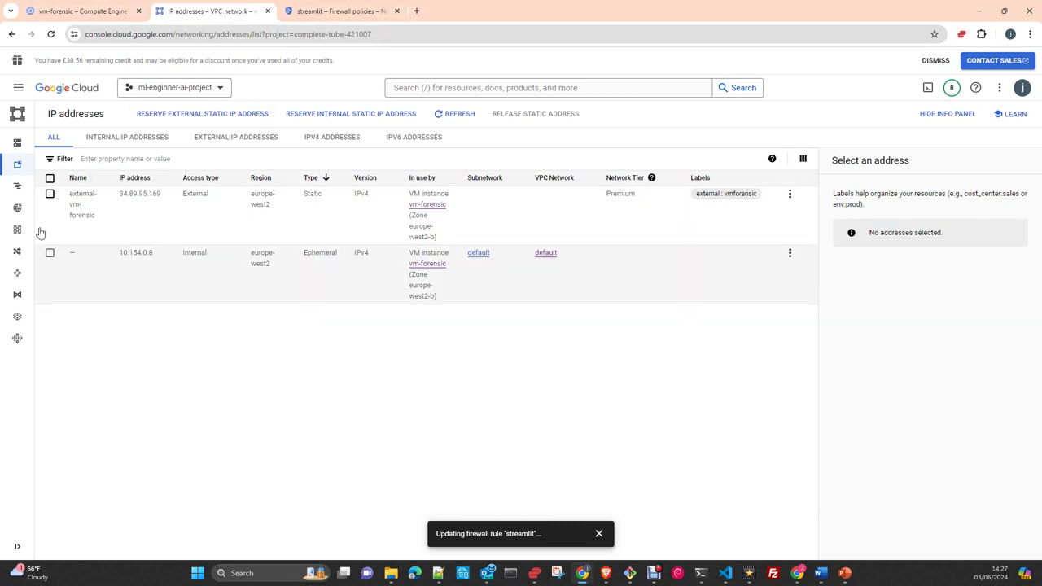
left_click(15, 89)
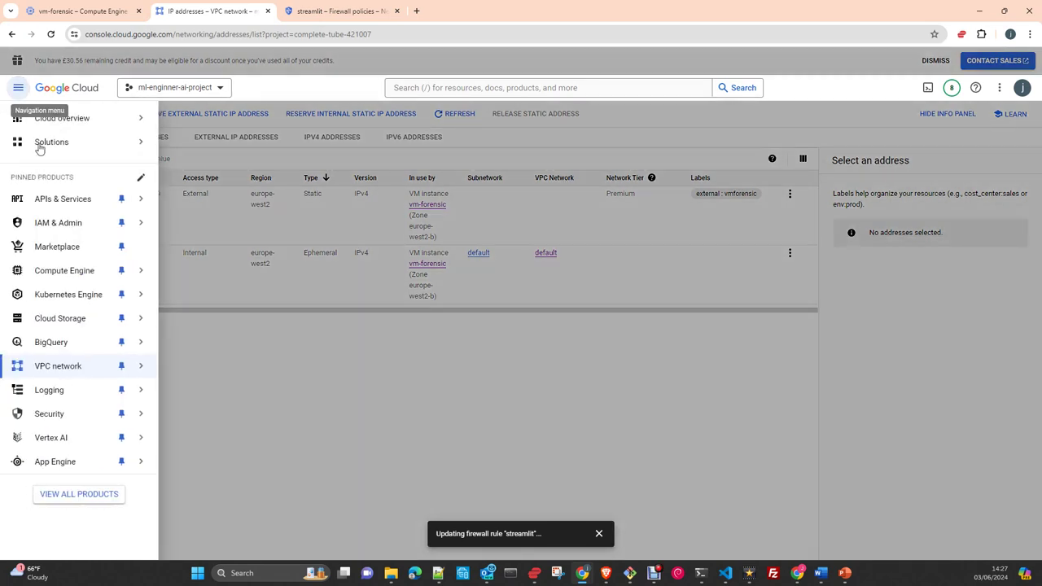
mouse_move(51, 372)
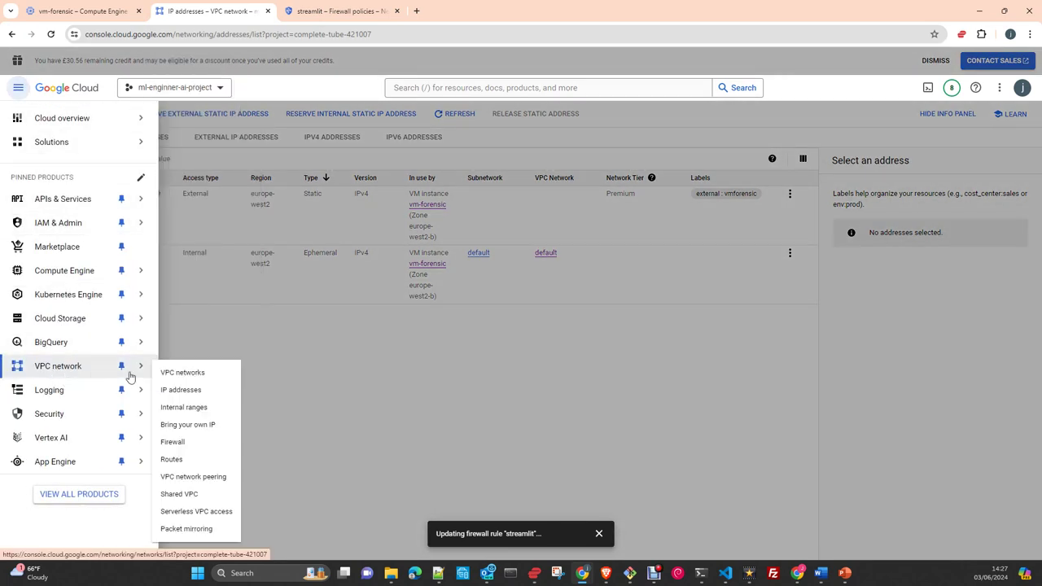
left_click(190, 372)
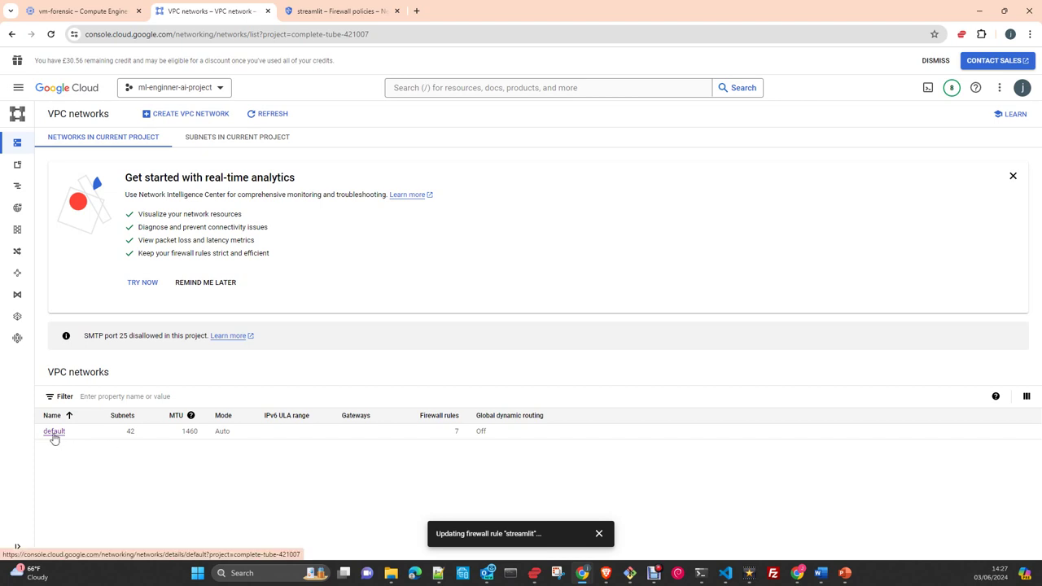
left_click(53, 435)
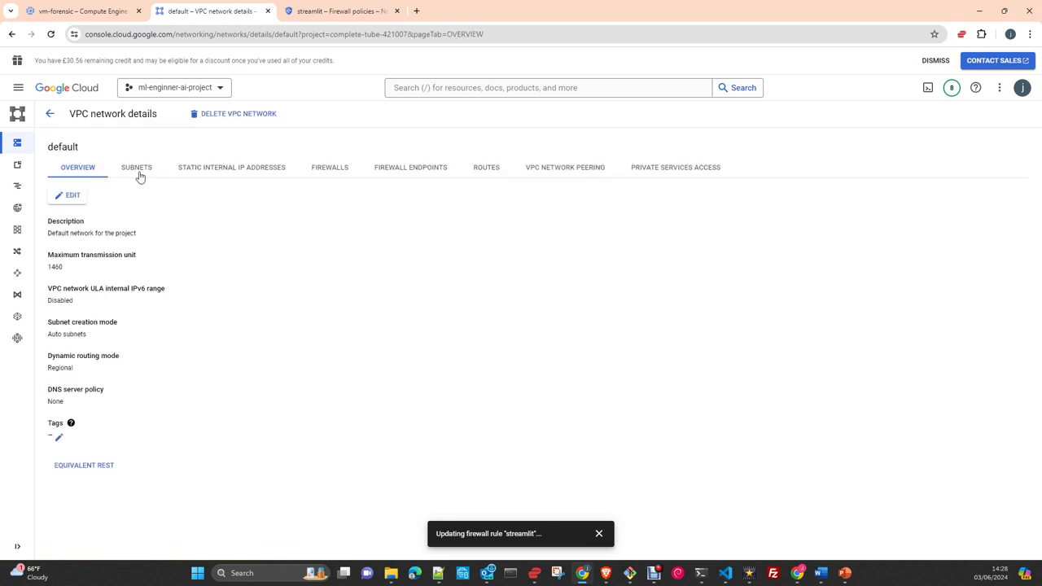
left_click(138, 173)
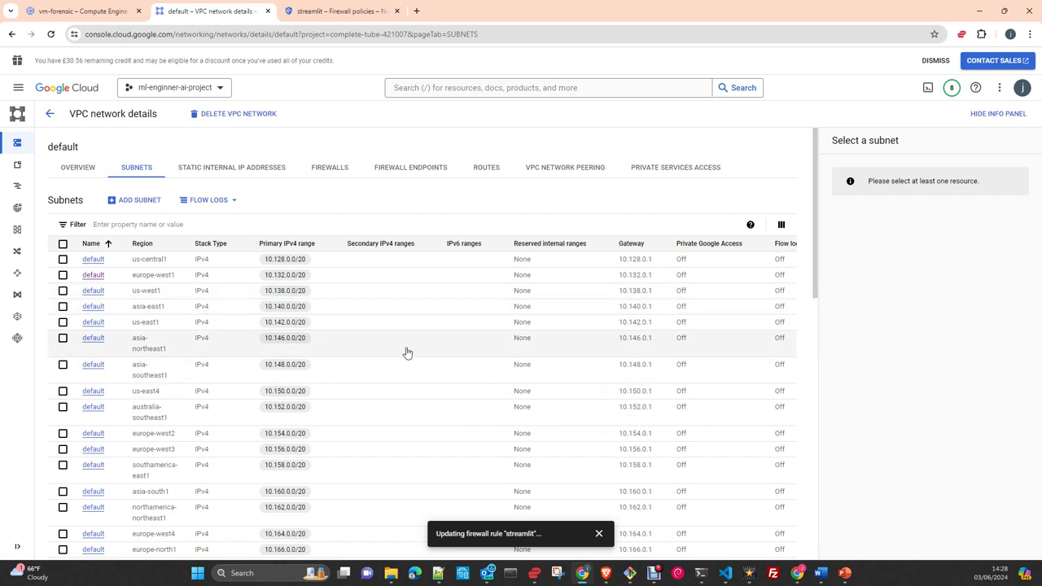
scroll(204, 385, "down", 2)
scroll(208, 381, "up", 2)
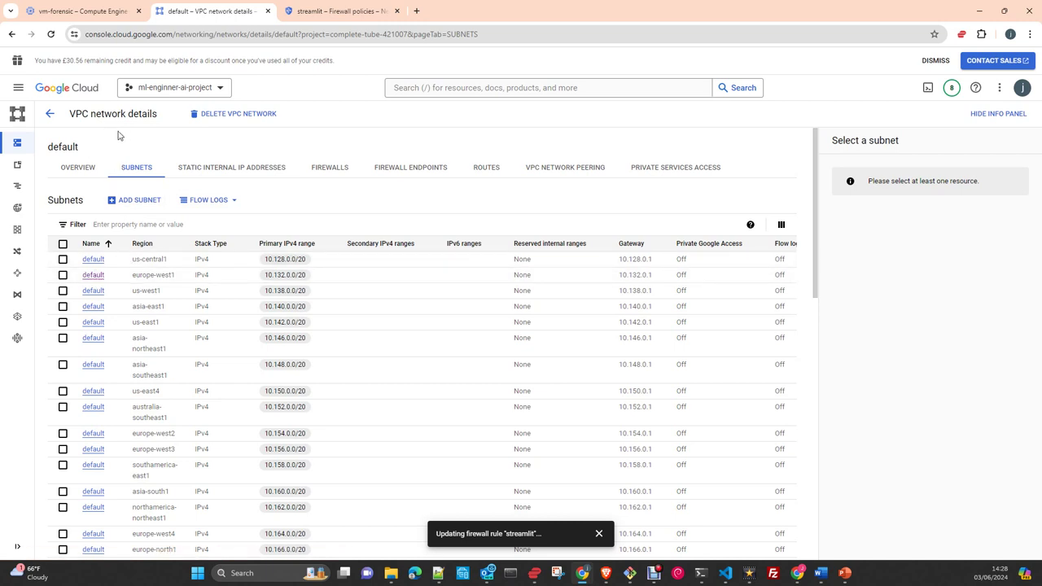
- Go back to the VPC networks list and reopen the default network's overview and subnets
left_click(50, 115)
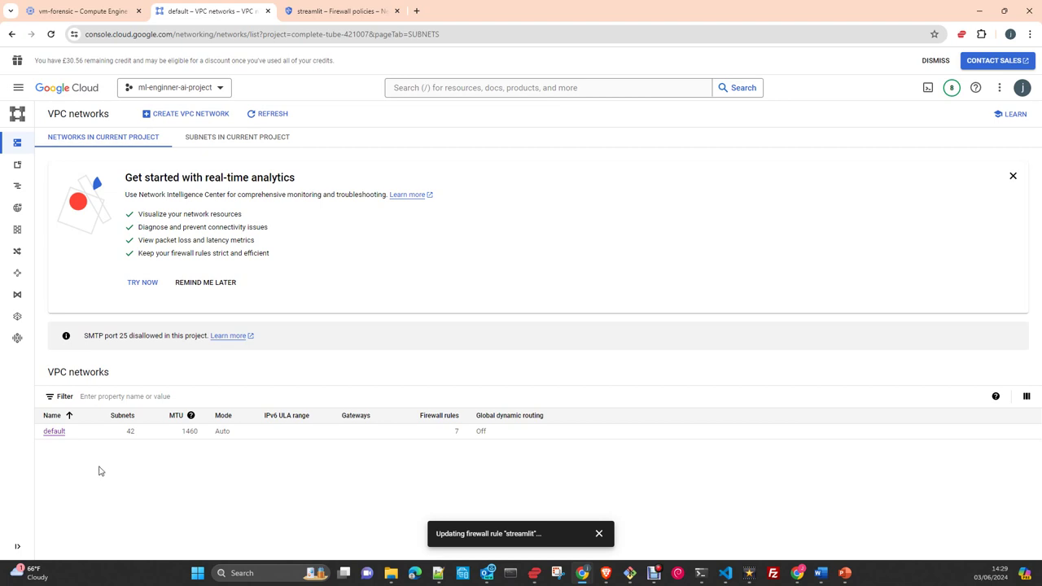
left_click(55, 431)
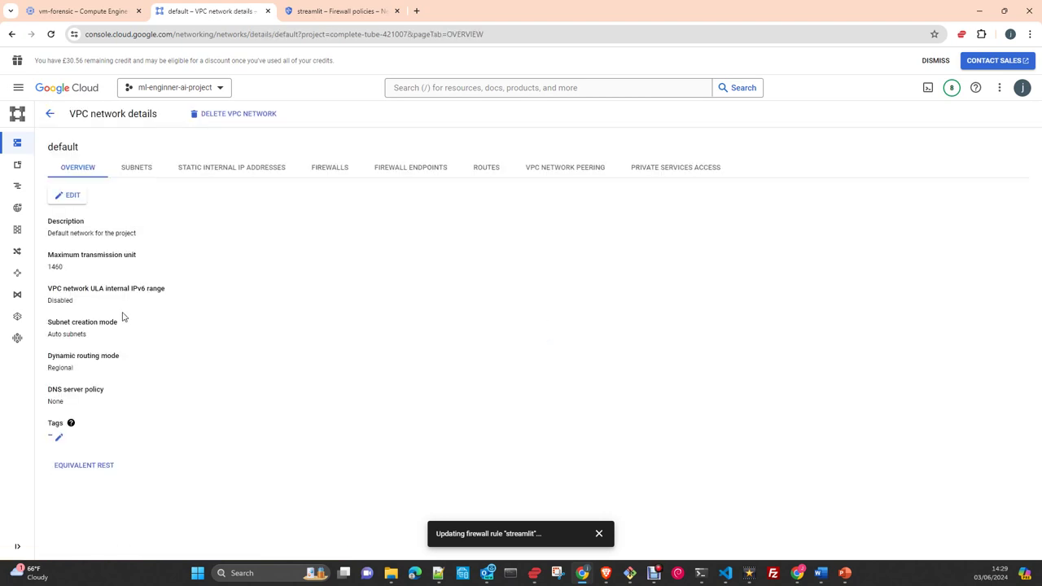
left_click(131, 179)
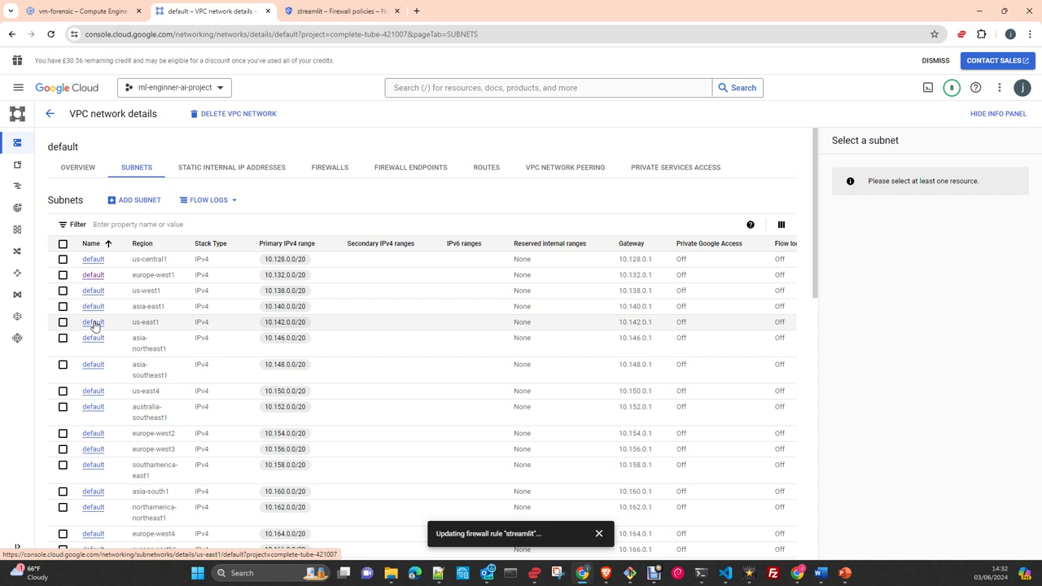
left_click(49, 116)
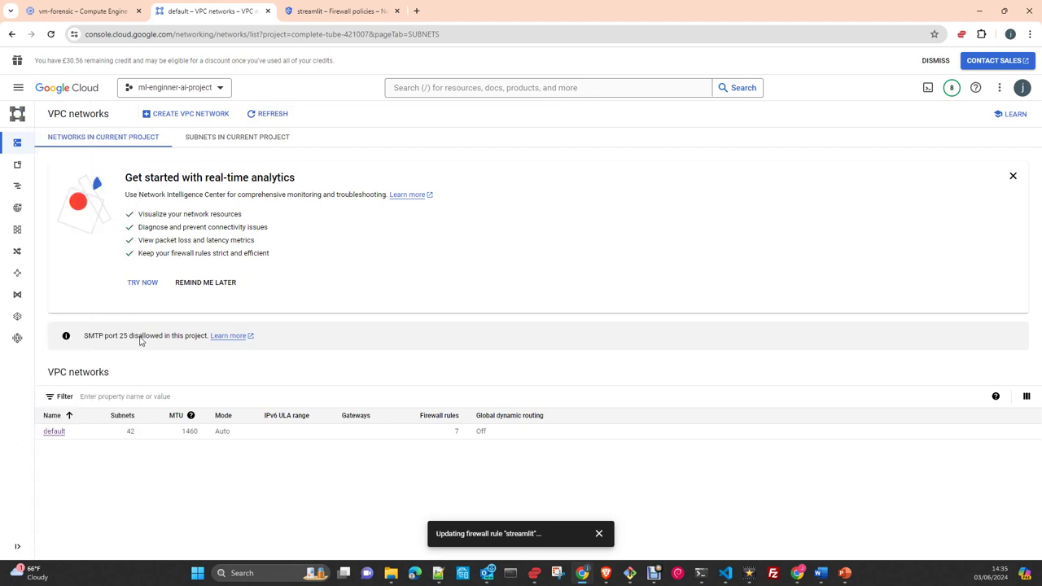
left_click(55, 434)
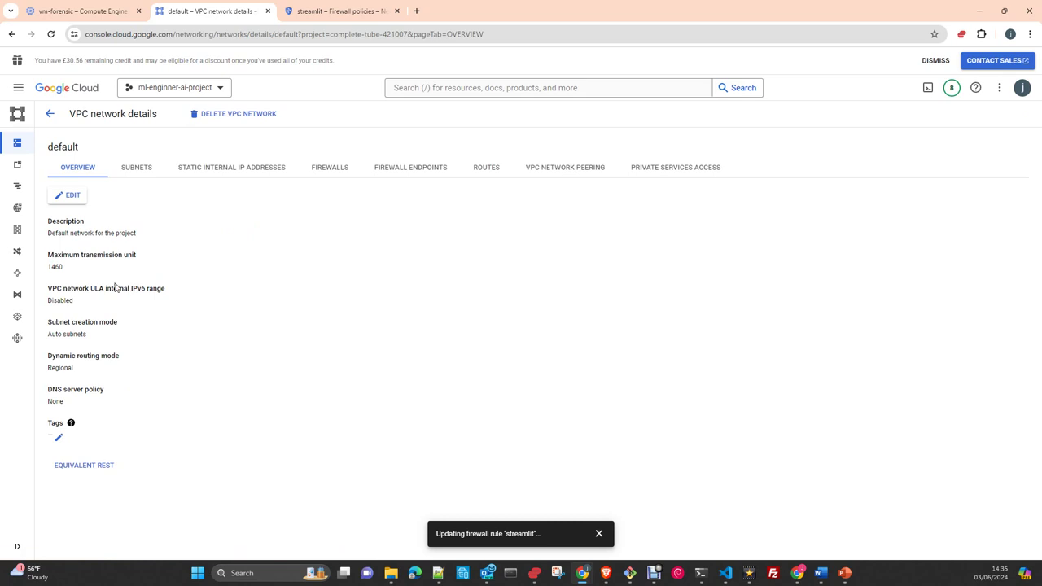
left_click(122, 185)
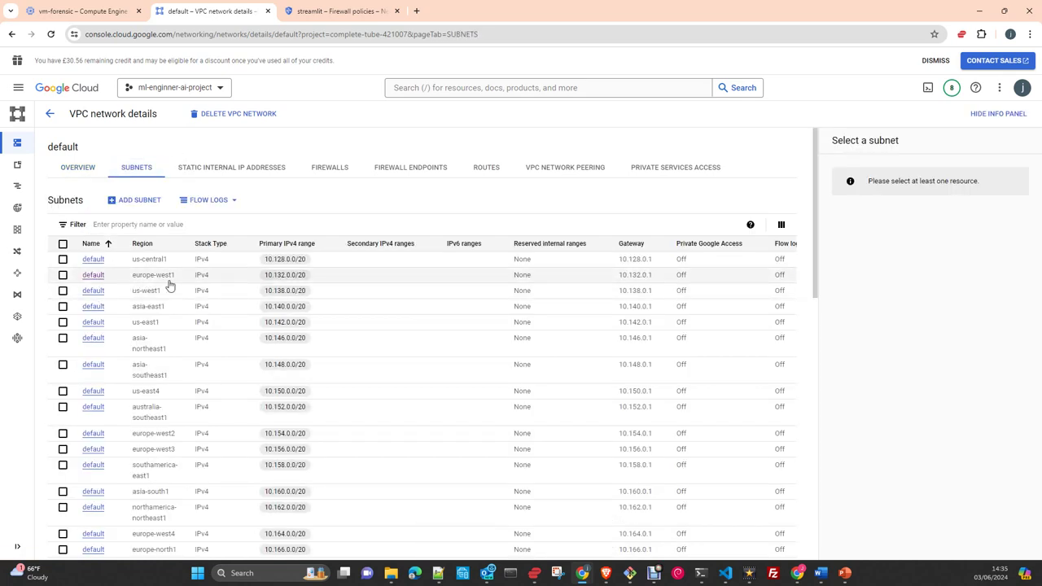
- Compare vm-forensic's zone and network interface with the regional subnets of the default network
left_click(87, 12)
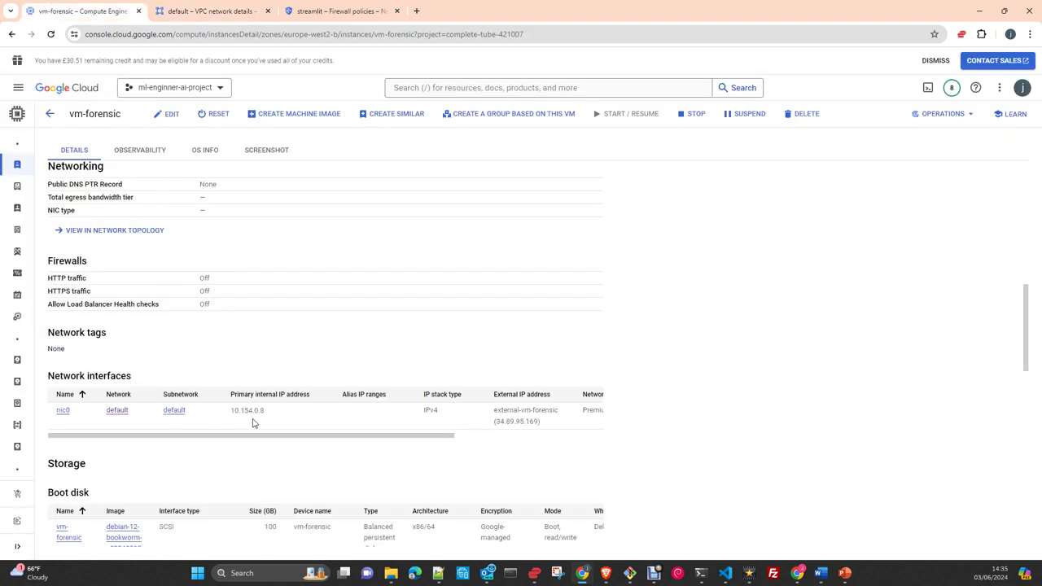
scroll(338, 363, "up", 6)
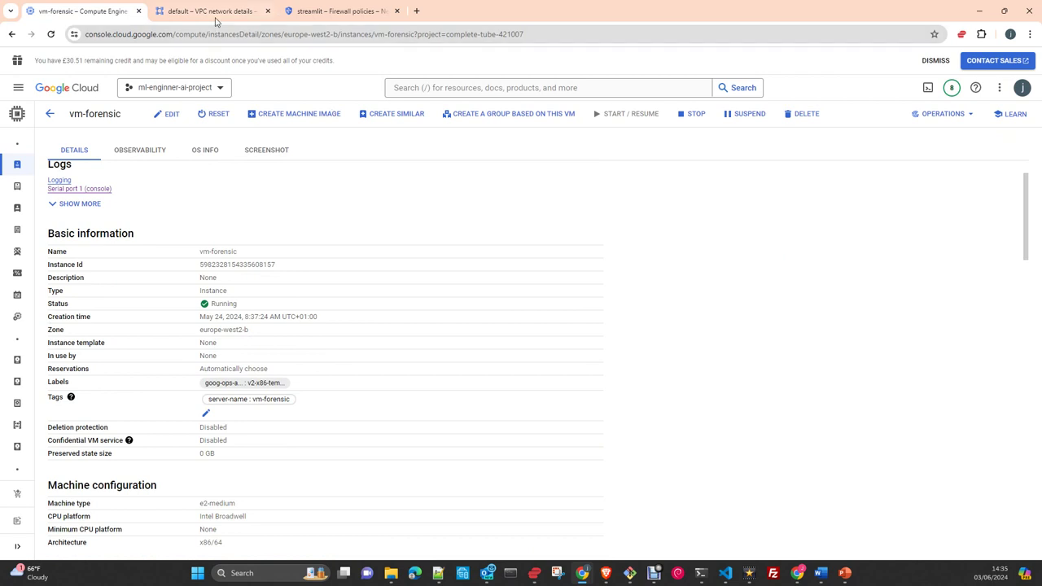
scroll(297, 289, "down", 10)
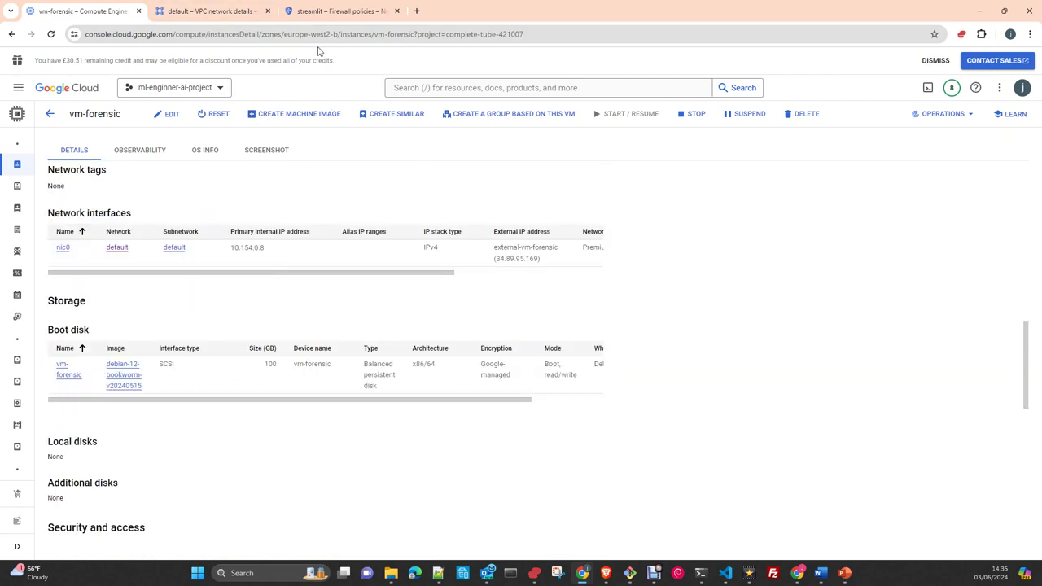
left_click(230, 8)
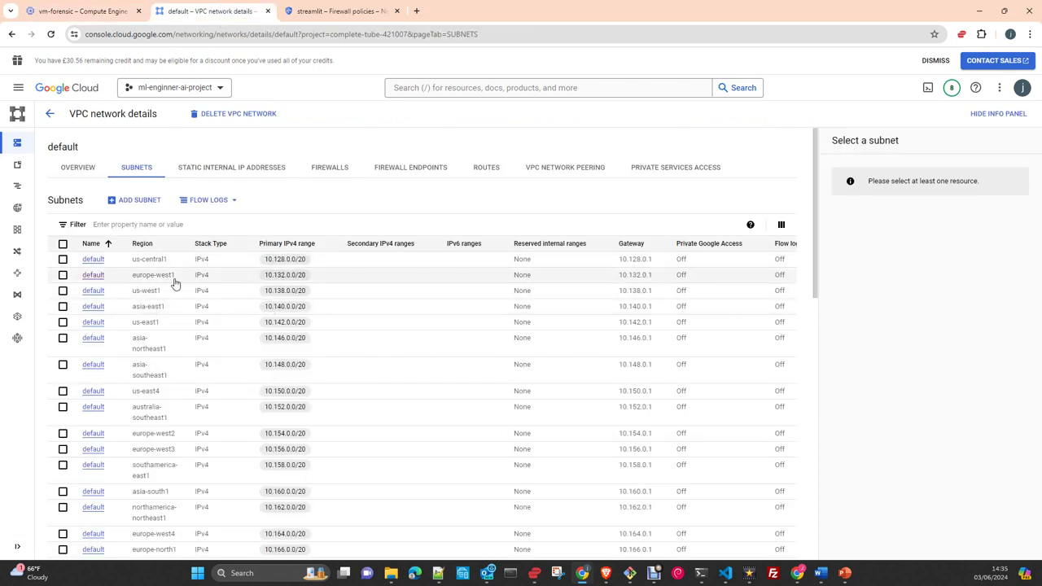
scroll(188, 421, "down", 1)
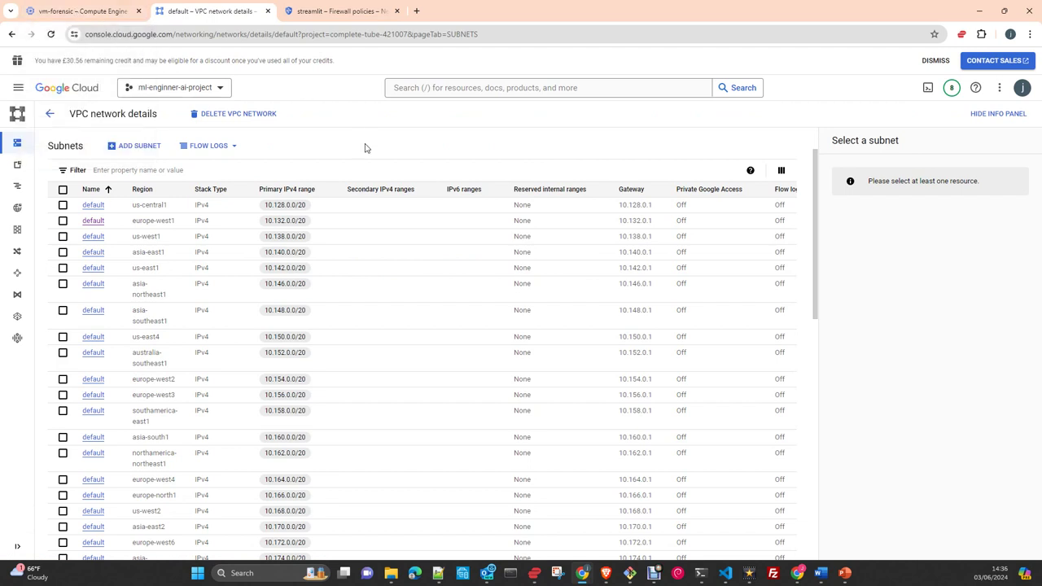
- Return to vm-forensic's details and copy its primary internal IP address
left_click(63, 15)
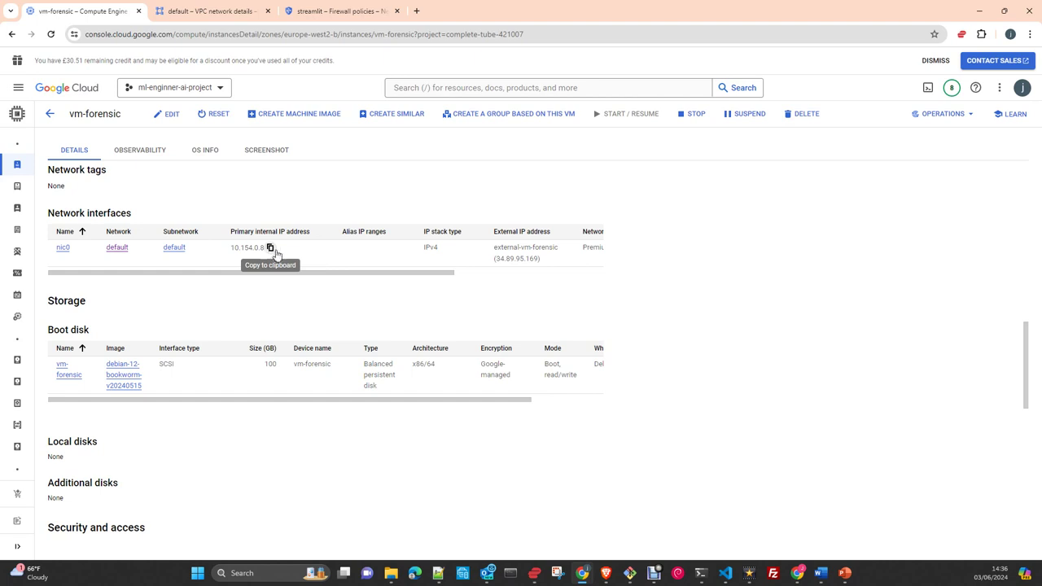
left_click(271, 248)
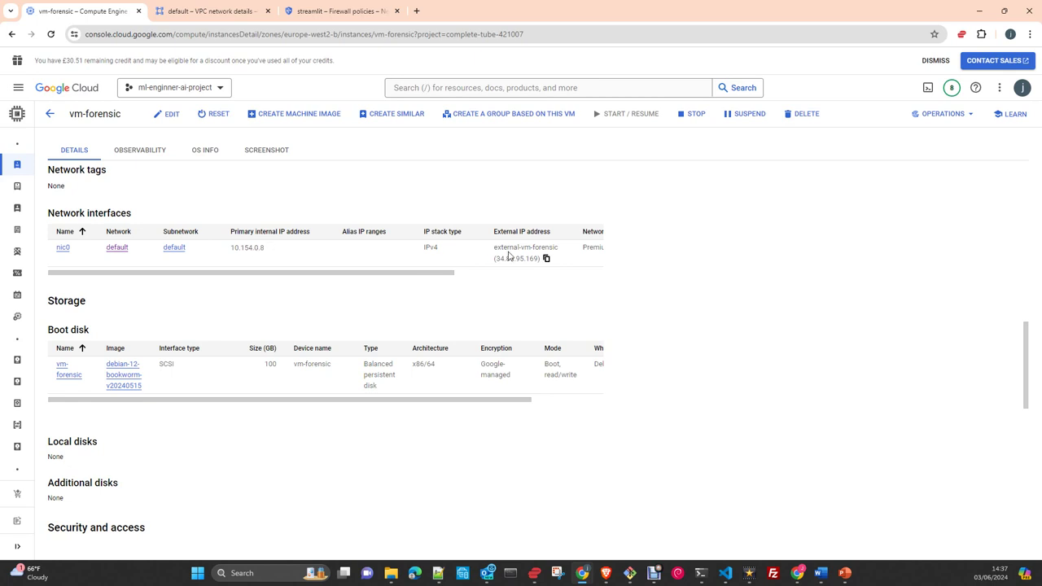
- Open the VPC network's IP addresses list and check which actions are offered for the ephemeral internal address
left_click(19, 89)
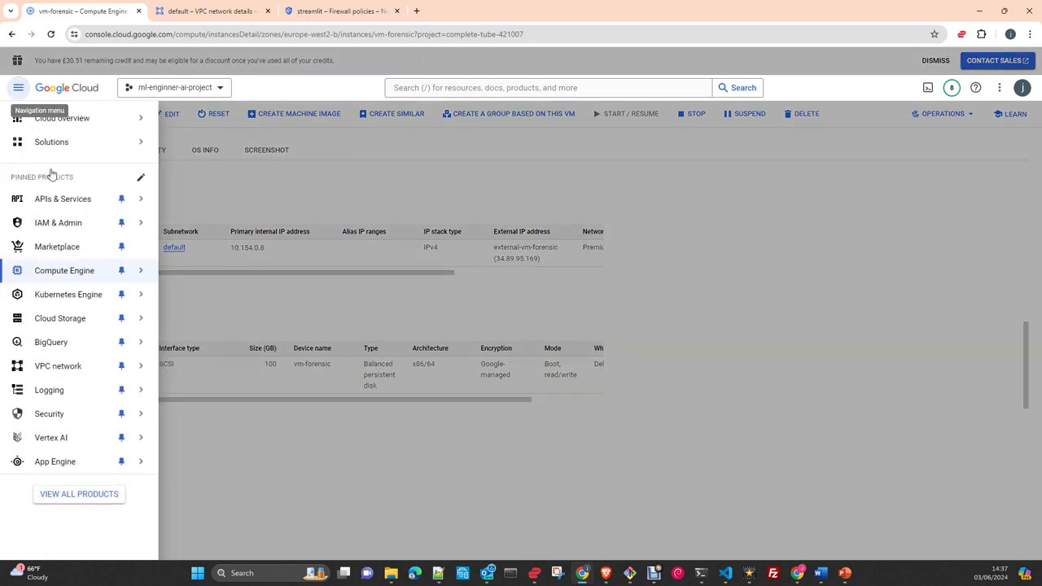
mouse_move(72, 275)
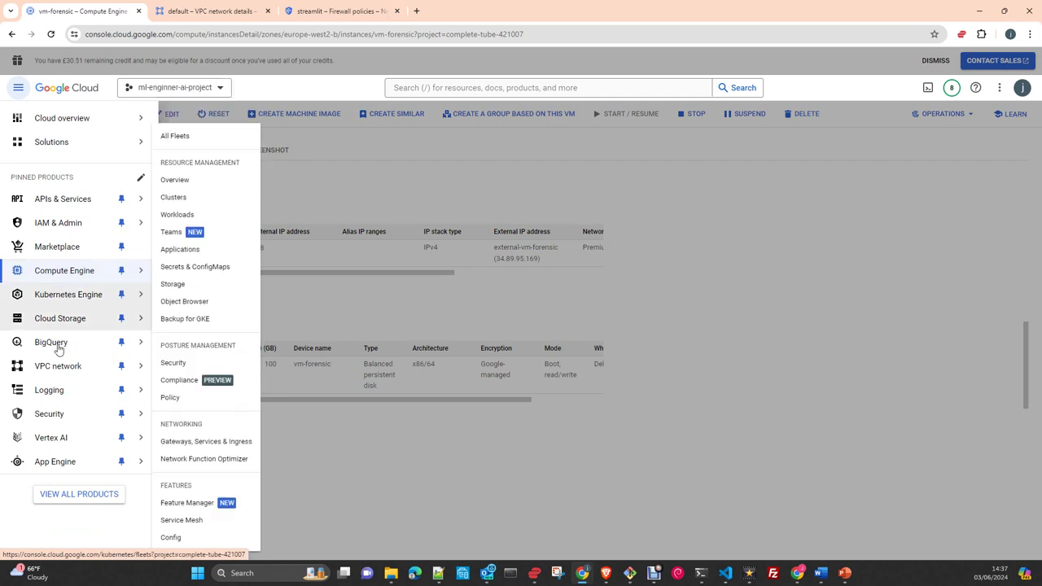
mouse_move(57, 368)
left_click(180, 391)
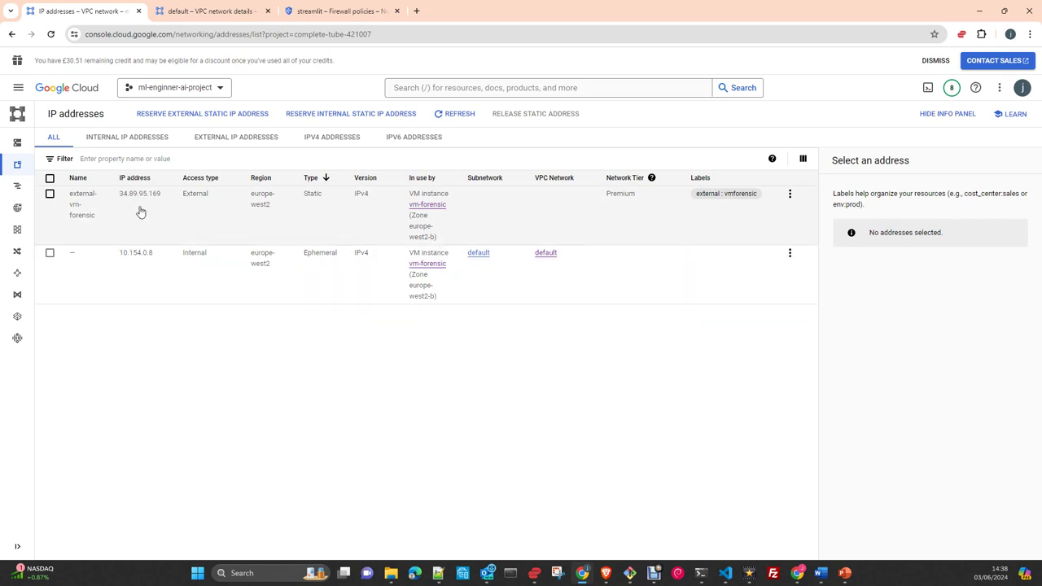
left_click(790, 253)
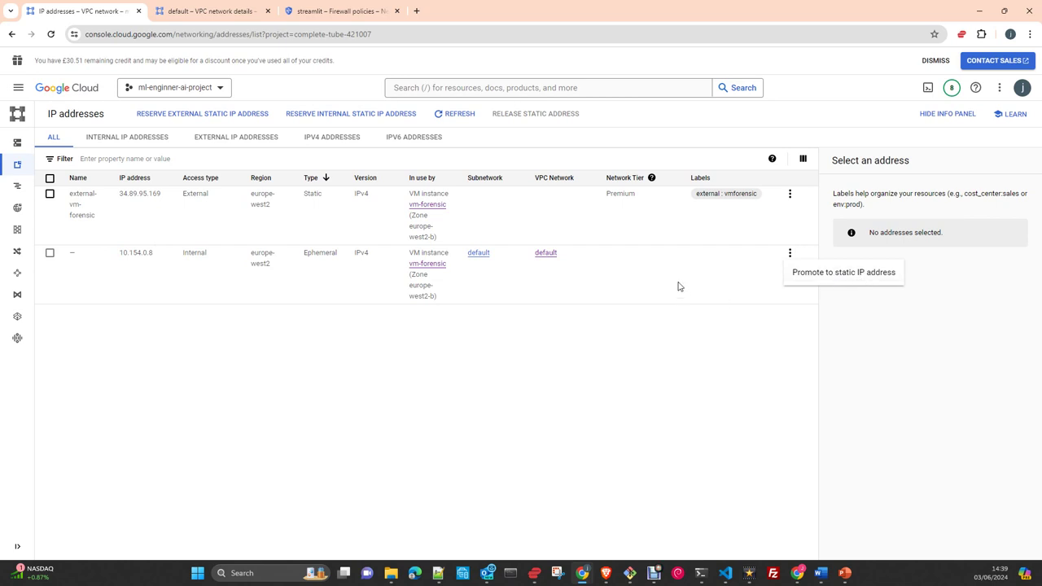
left_click(511, 228)
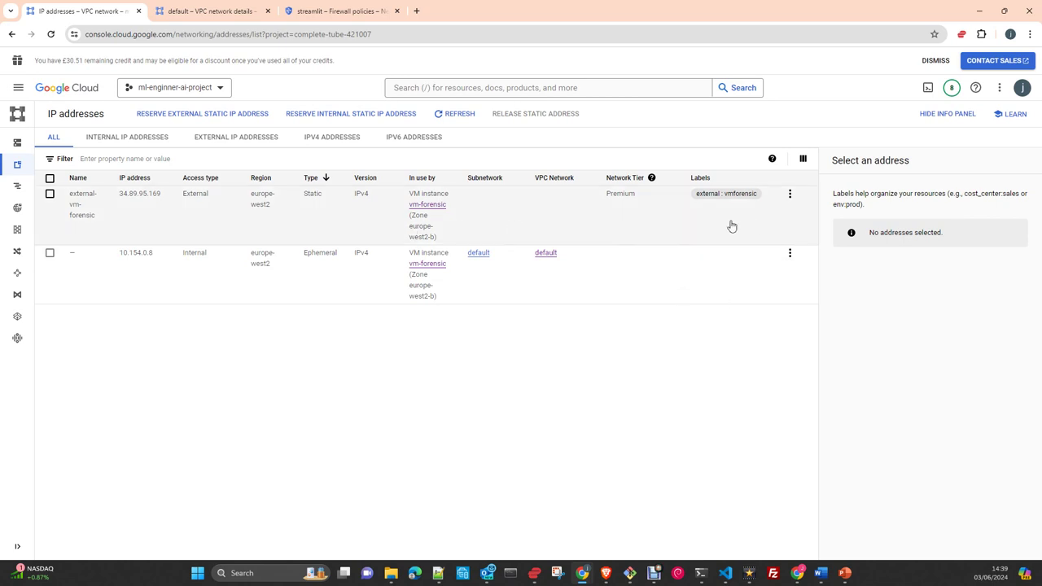
- Check the label assigned to the static external address external-vm-forensic and clear the selection again
left_click(50, 194)
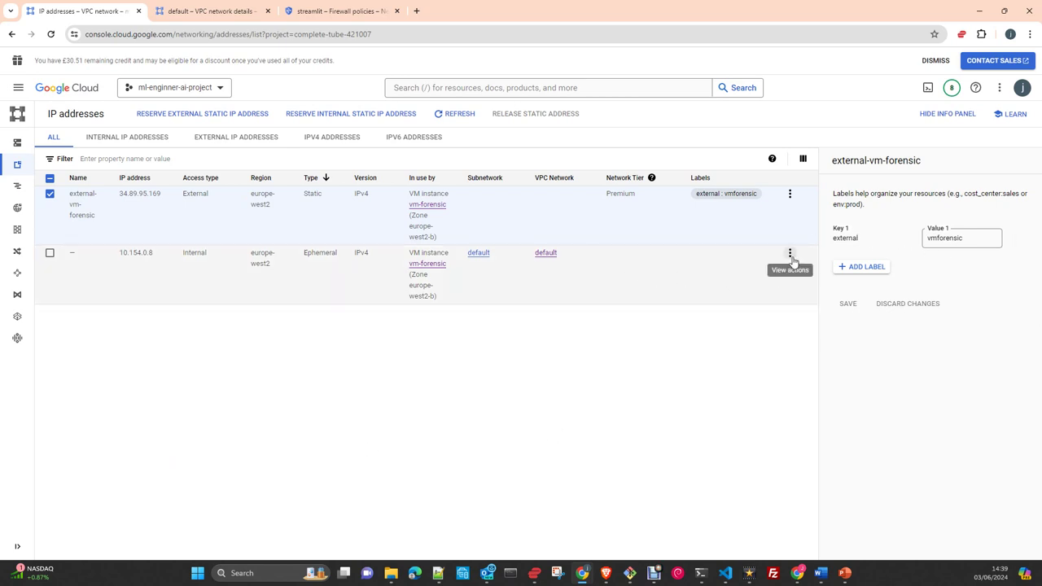
left_click(49, 195)
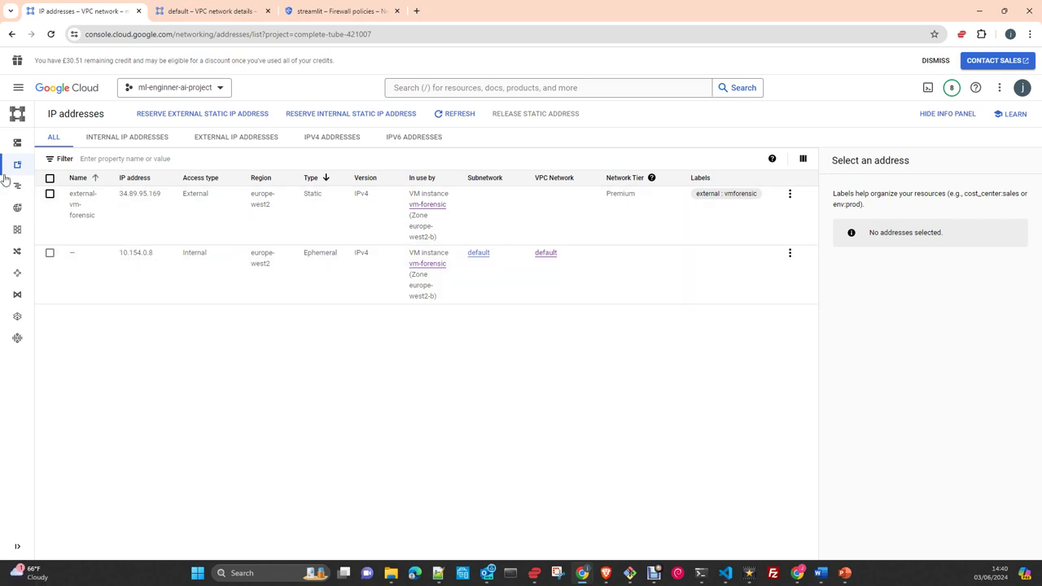
- Open the firewall section of the VPC network and review the listed VPC firewall rules
mouse_move(11, 167)
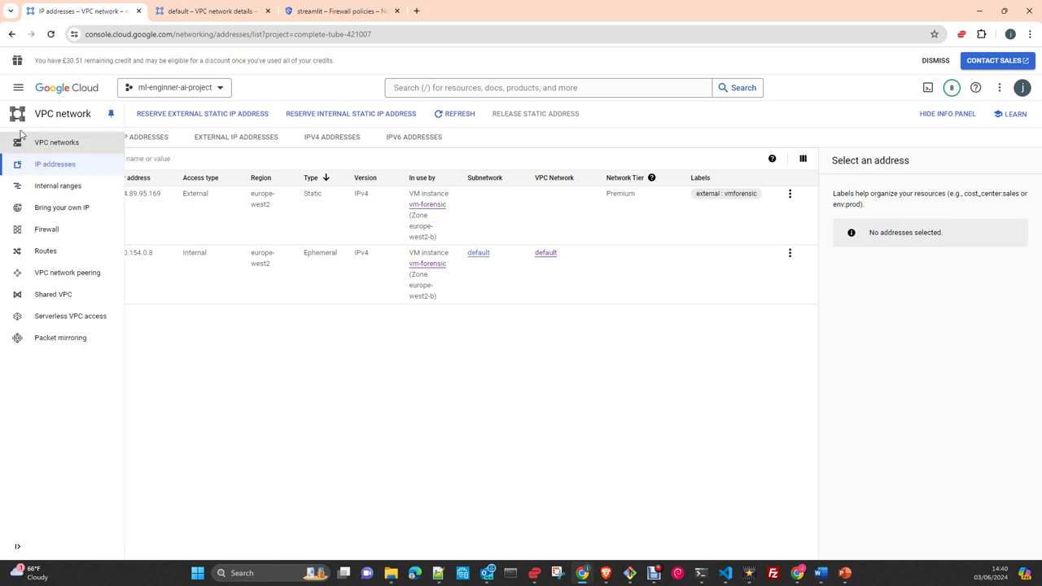
left_click(51, 232)
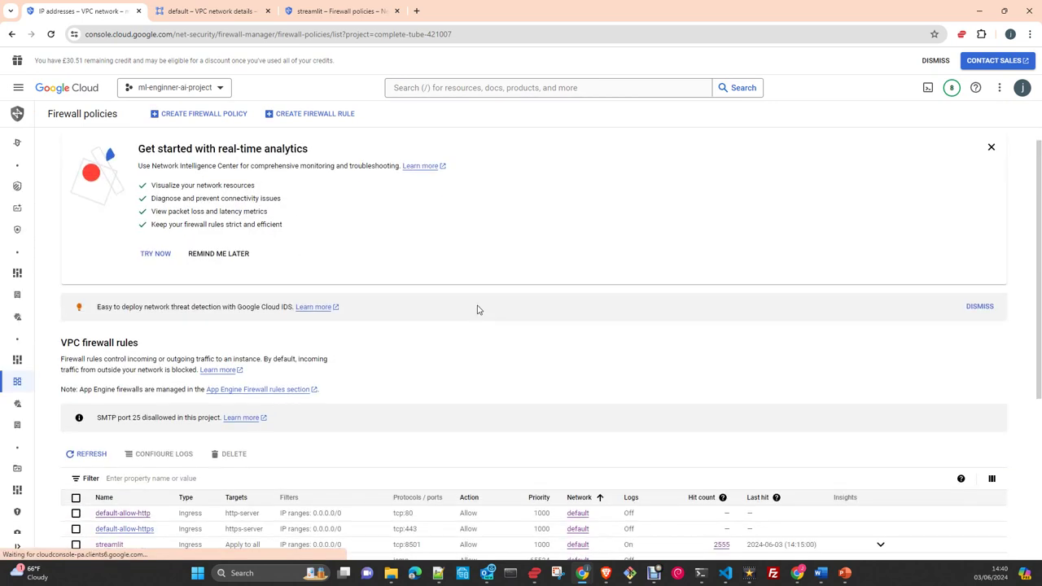
scroll(478, 309, "down", 3)
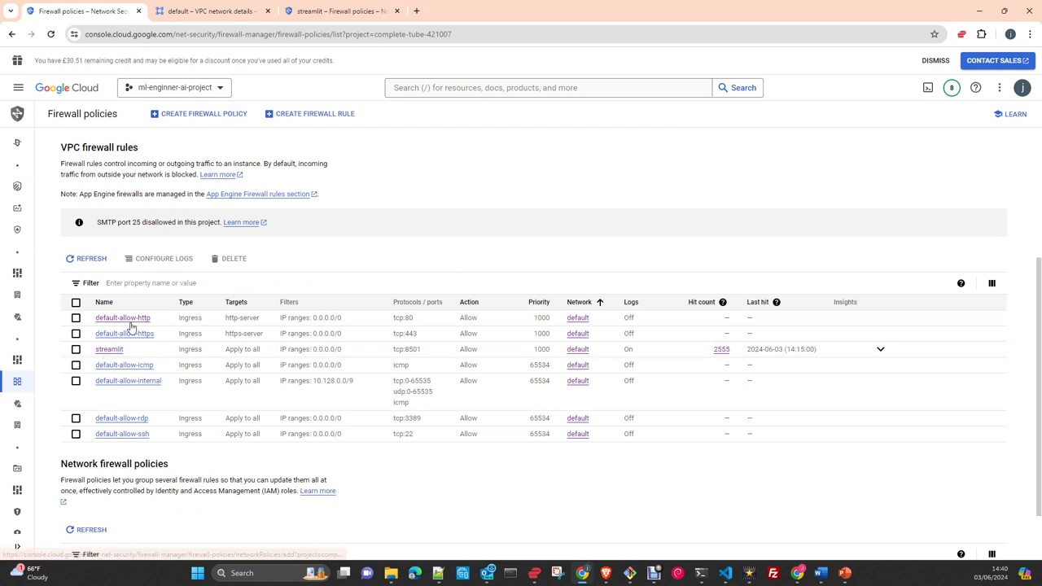
scroll(155, 317, "up", 2)
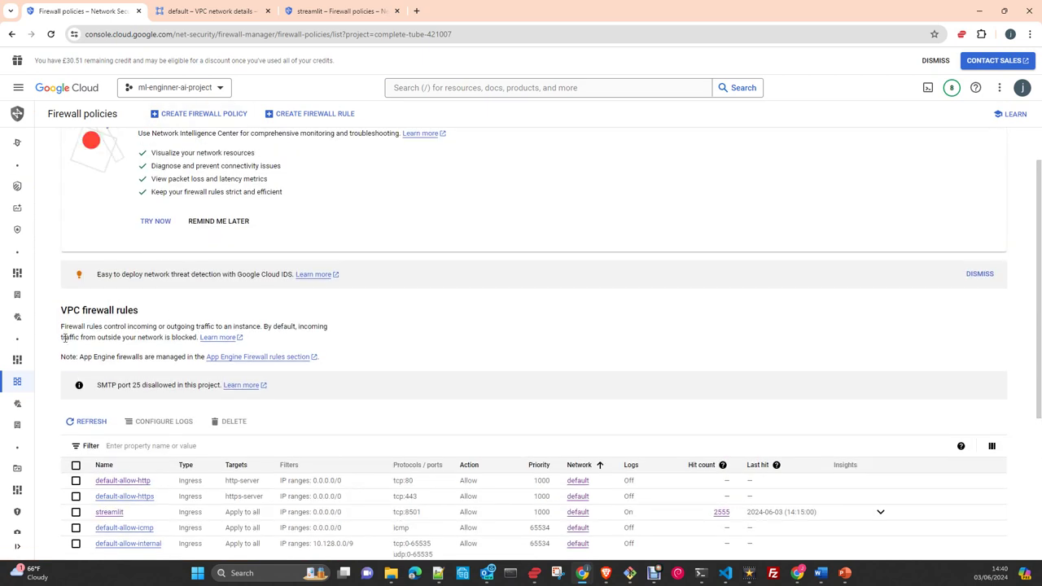
scroll(214, 379, "down", 1)
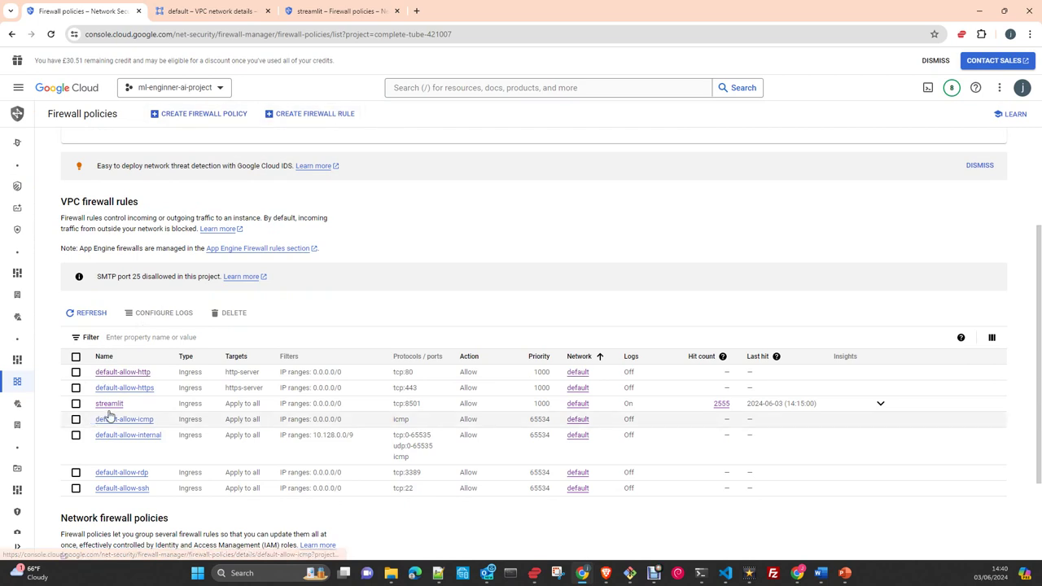
- Start creating a new firewall rule and look over its name, description and logs settings
left_click(316, 121)
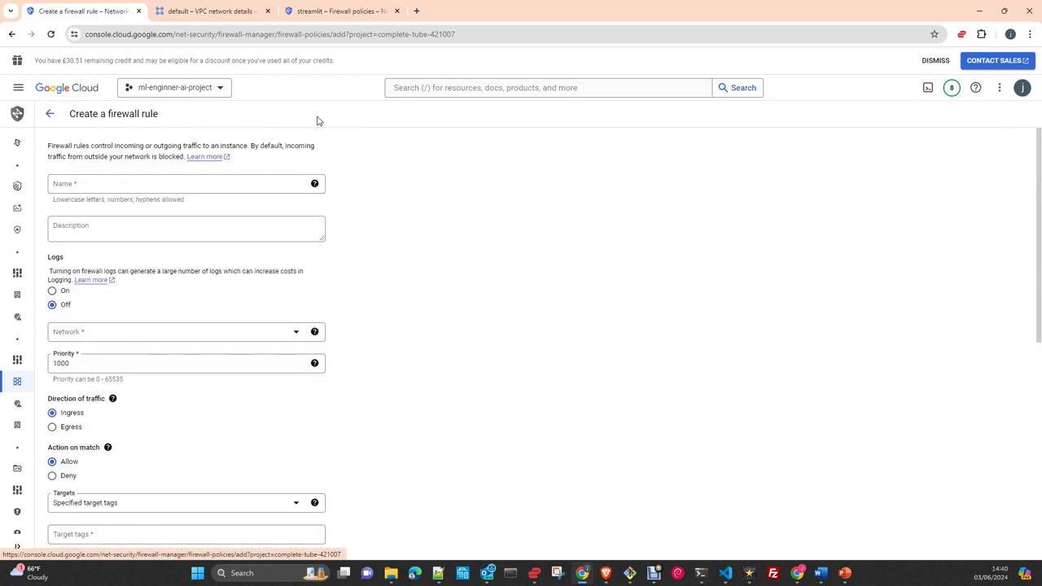
scroll(481, 324, "down", 1)
scroll(480, 324, "up", 1)
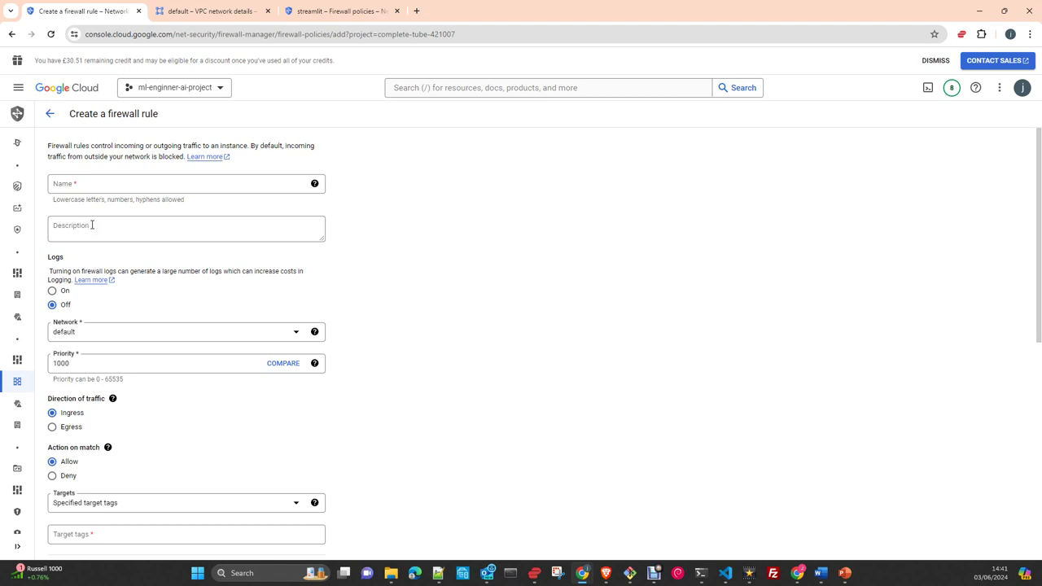
left_click(76, 232)
left_click(91, 231)
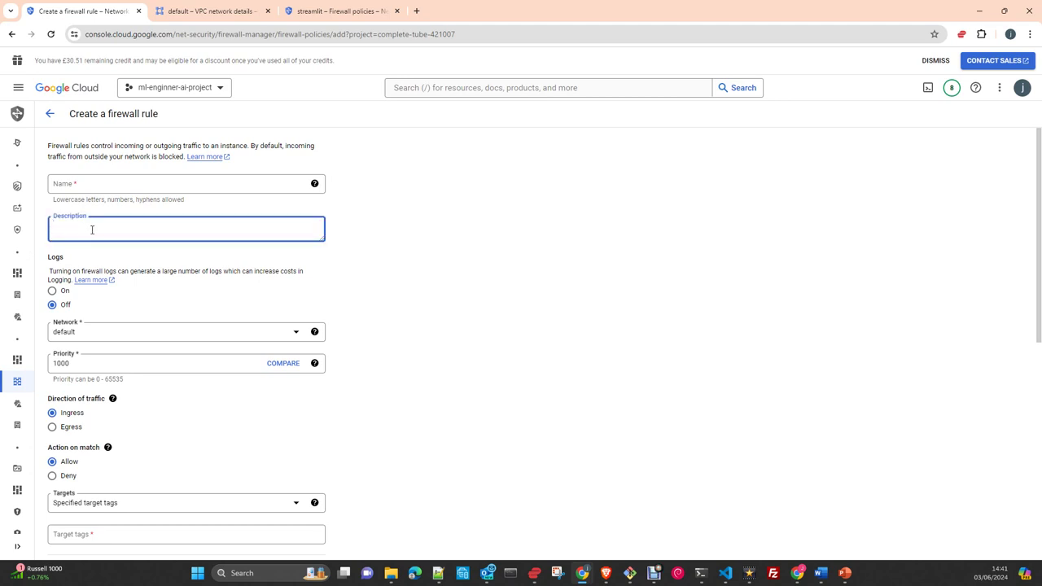
mouse_move(12, 250)
scroll(236, 320, "down", 1)
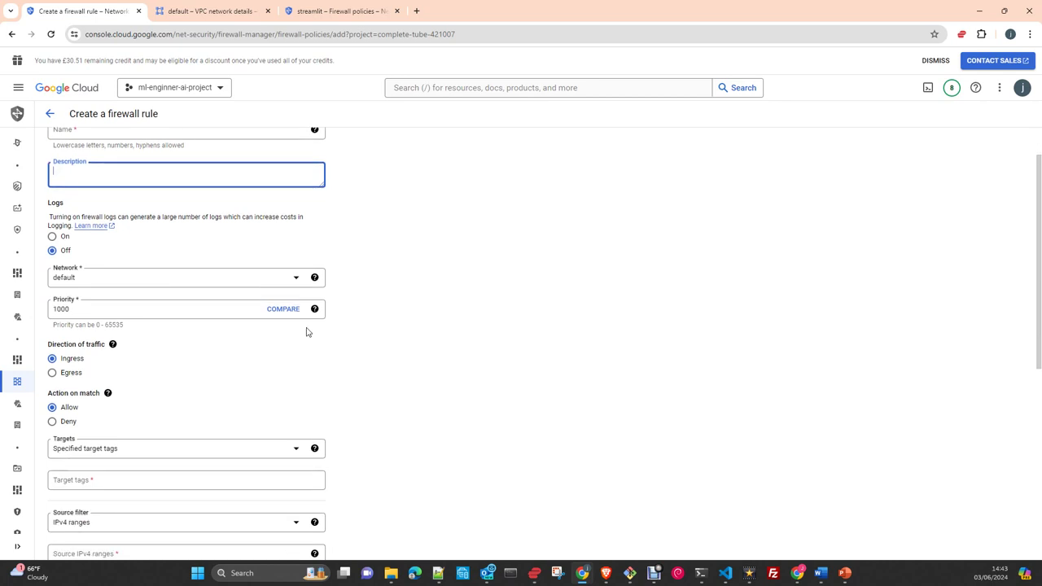
- Check which networks the new rule can apply to and review its priority, direction, action, target, source and protocol settings
left_click(101, 278)
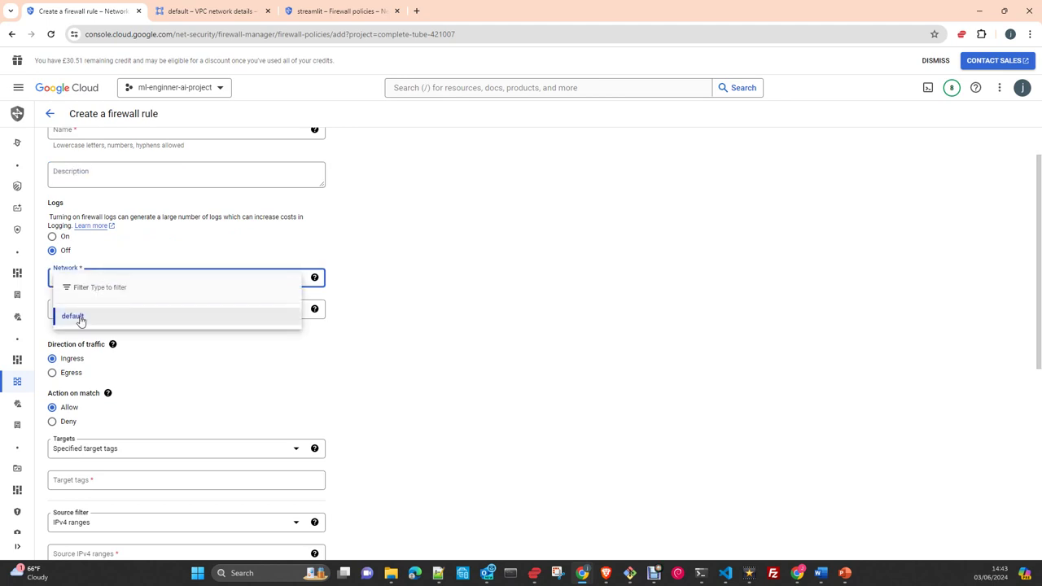
left_click(428, 366)
scroll(340, 402, "down", 1)
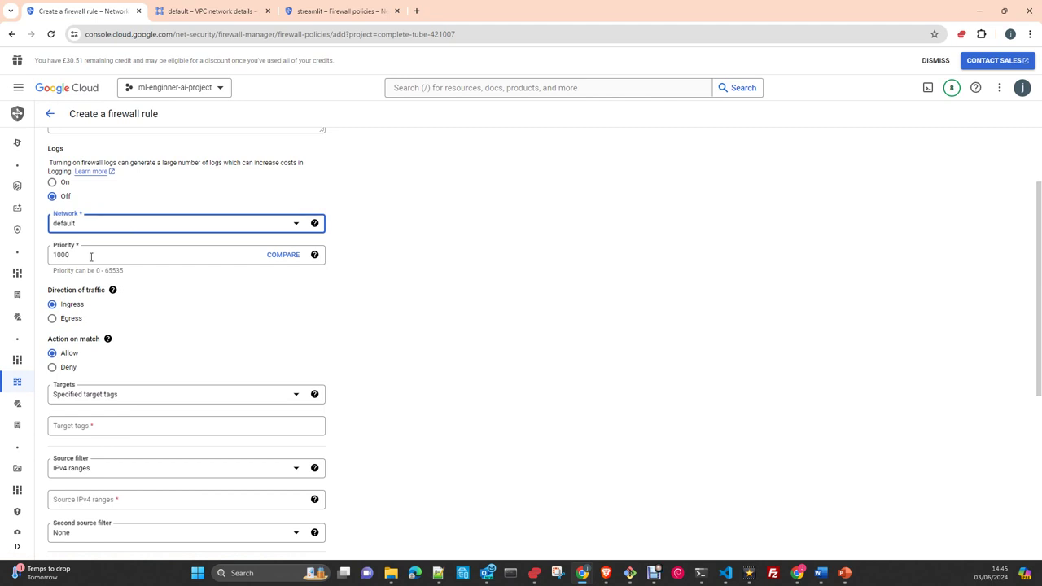
left_click(555, 253)
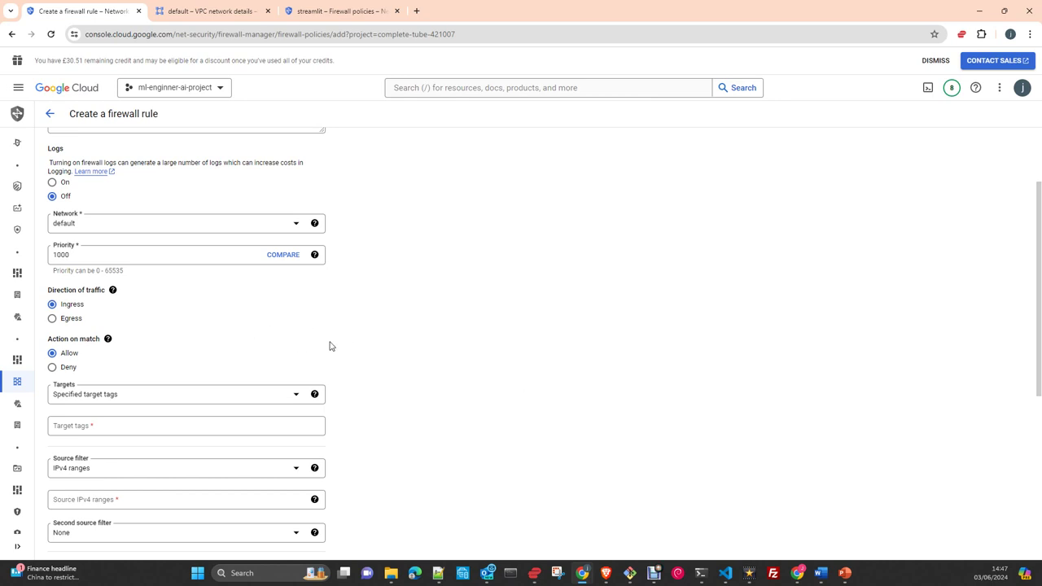
scroll(392, 346, "down", 1)
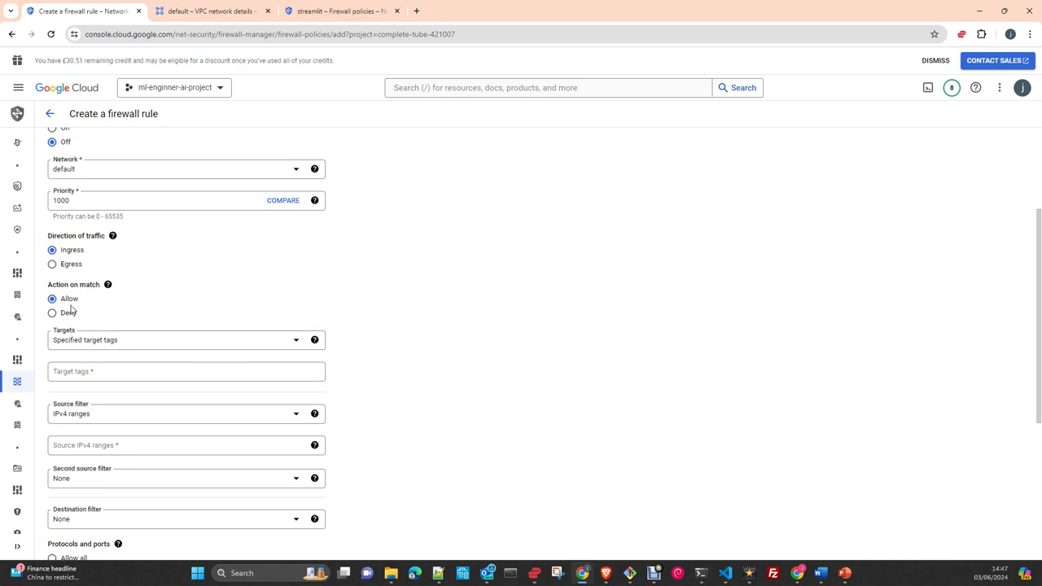
scroll(464, 433, "down", 2)
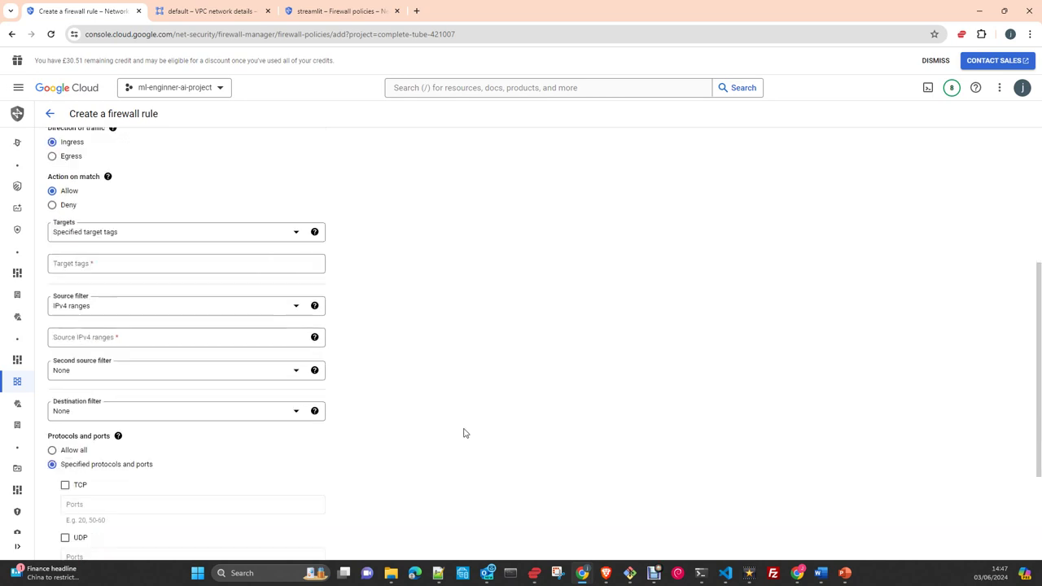
scroll(464, 436, "down", 1)
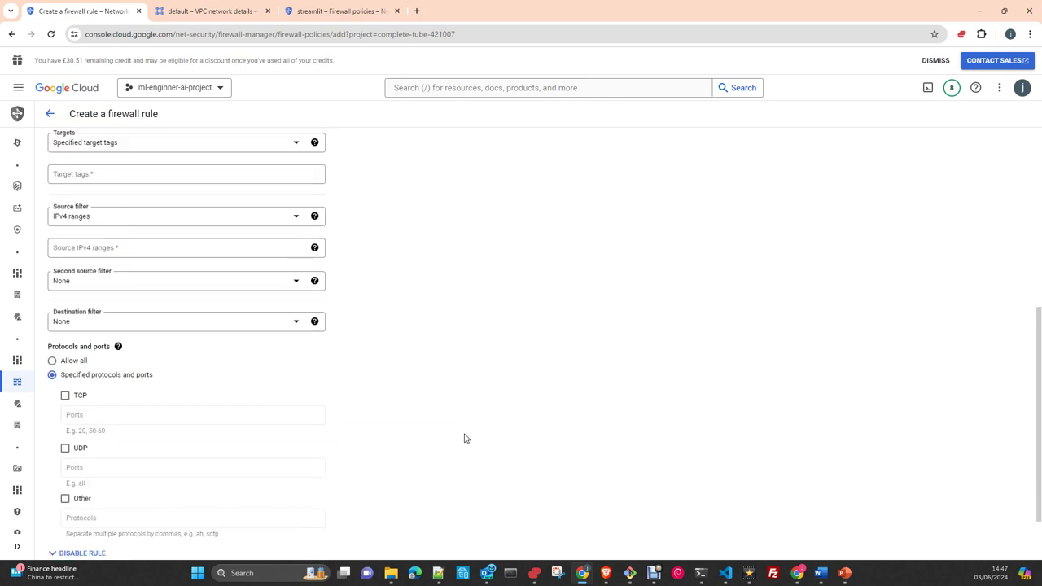
scroll(464, 438, "up", 1)
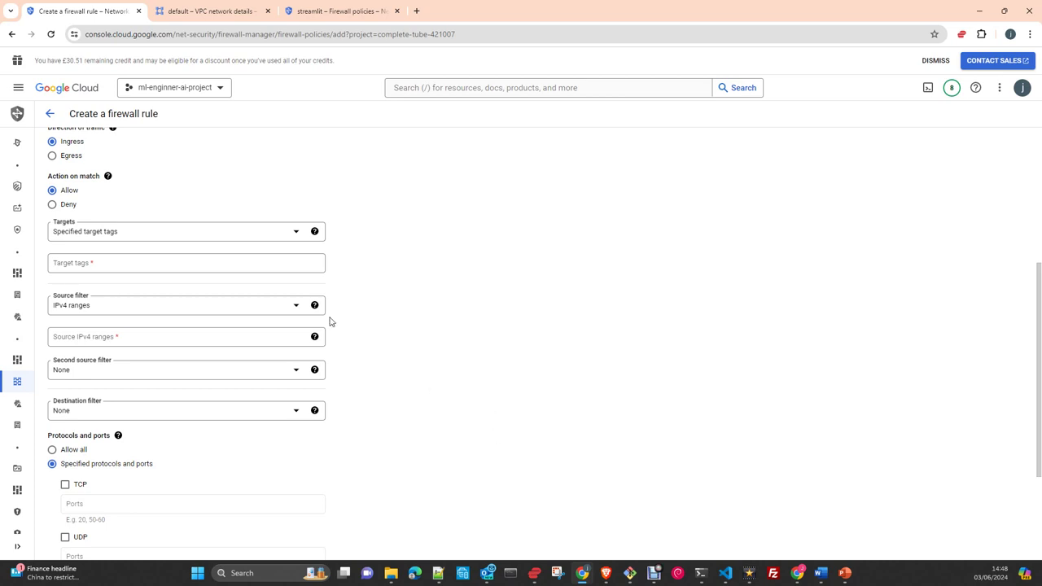
- Try Specified service account as the rule's target type, and set the targets to All instances in the network
left_click(253, 236)
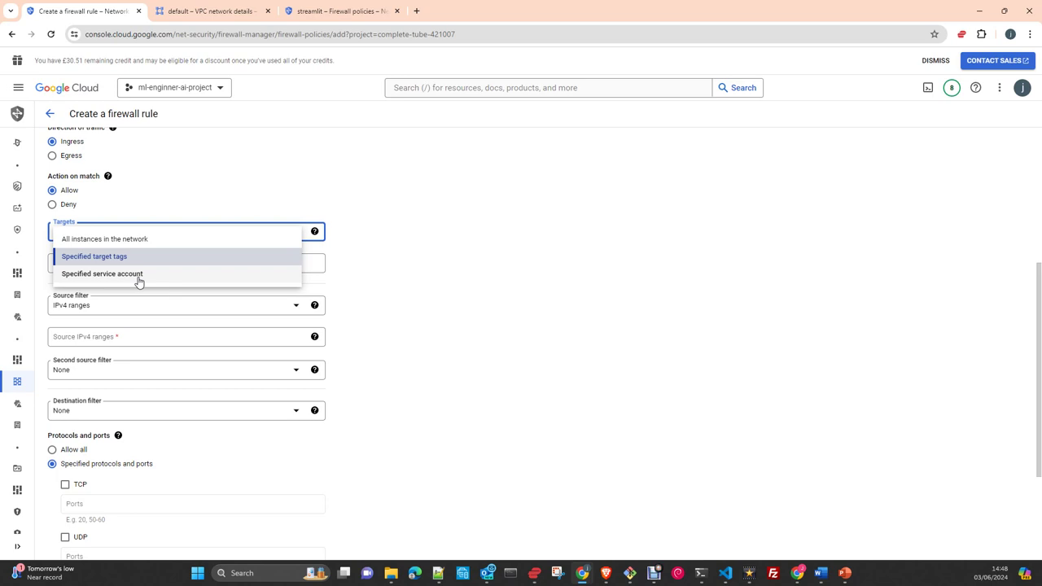
left_click(138, 282)
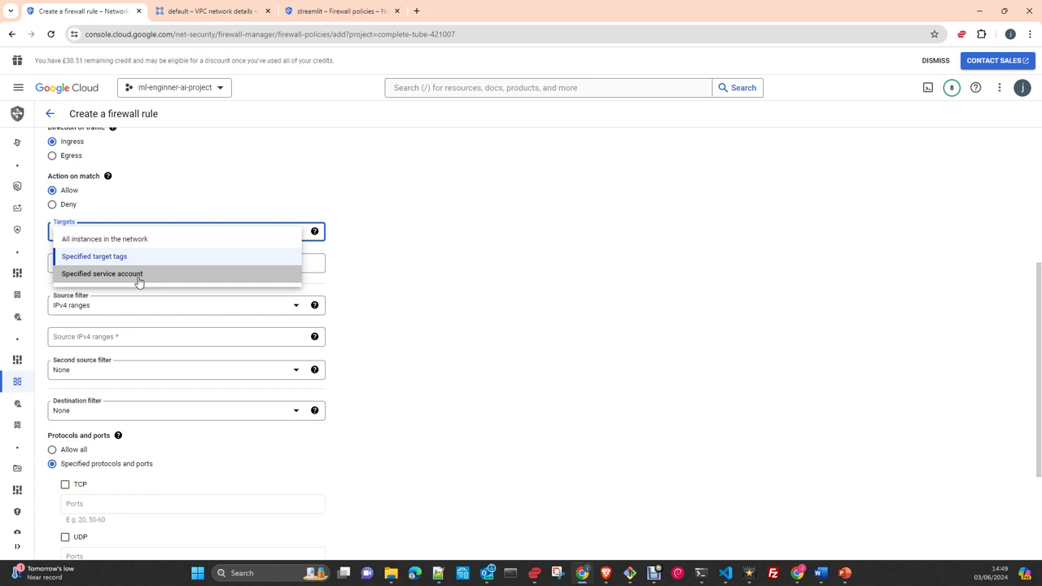
left_click(138, 278)
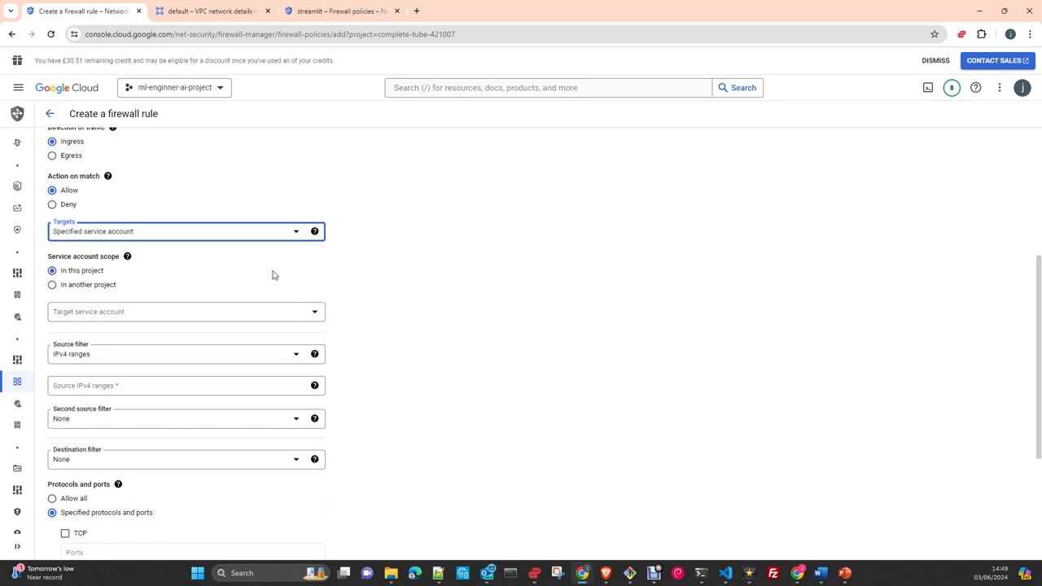
left_click(170, 236)
left_click(162, 244)
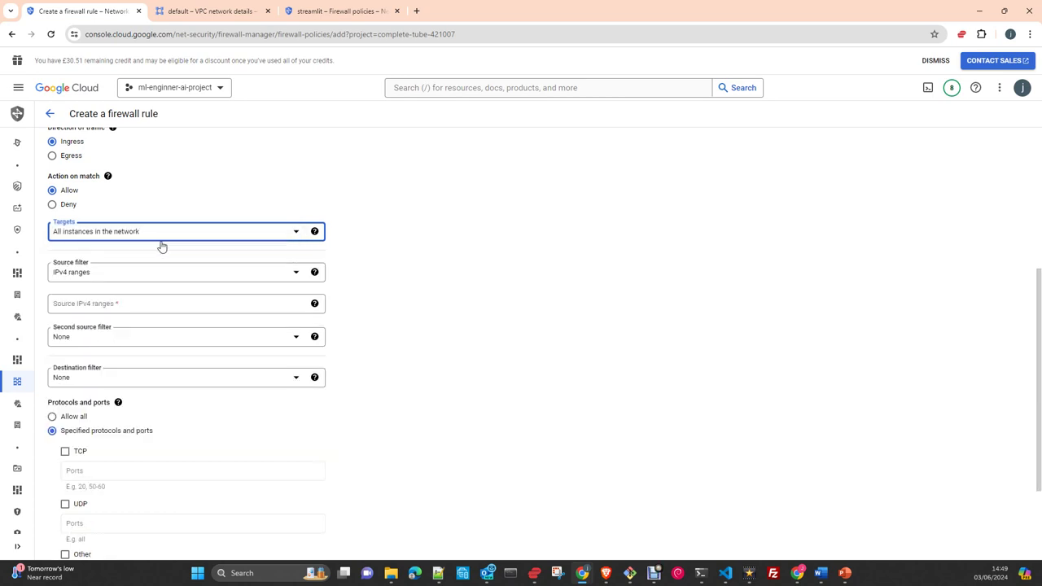
- Keep IPv4 ranges as the rule's source filter and enter 0.0.0.0/0 as the source range
left_click(127, 278)
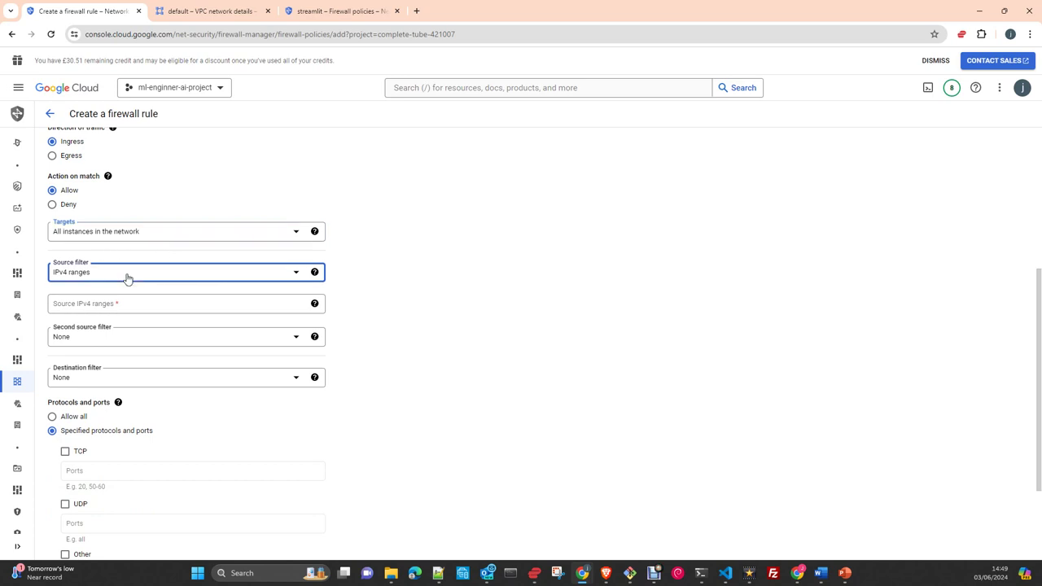
left_click(127, 279)
left_click(62, 310)
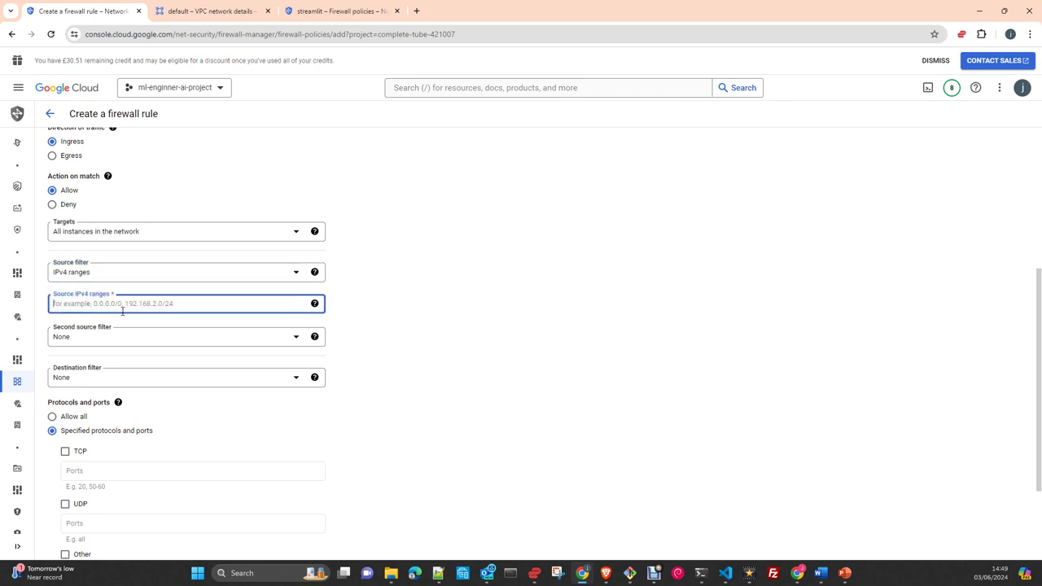
type("0.0.0.0/24")
key("BackSpace")
type("0")
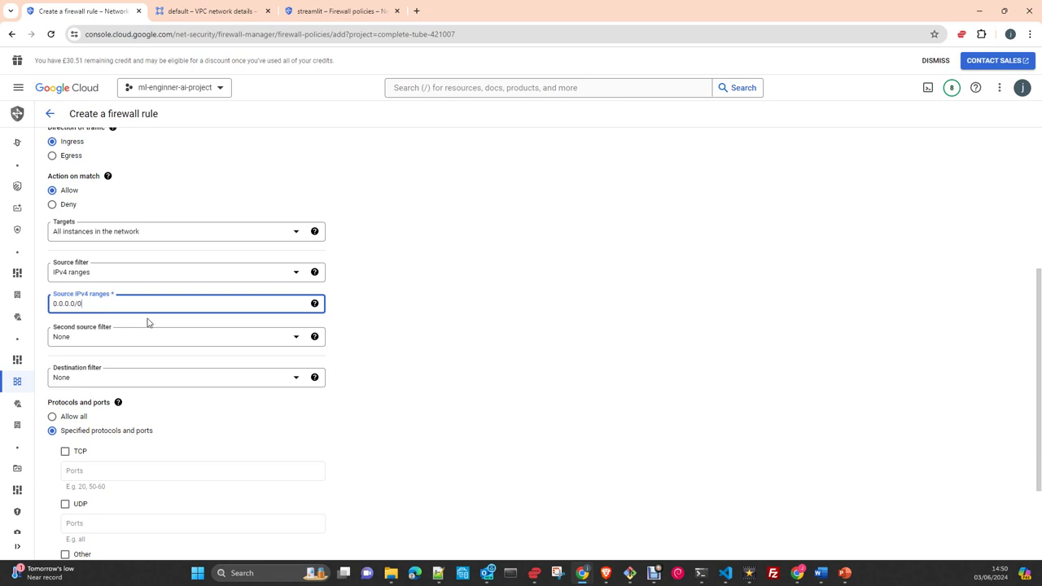
- Check the options for the second source filter, and set the destination filter to IPv4 ranges ready for a range entry
mouse_move(93, 315)
scroll(388, 356, "down", 2)
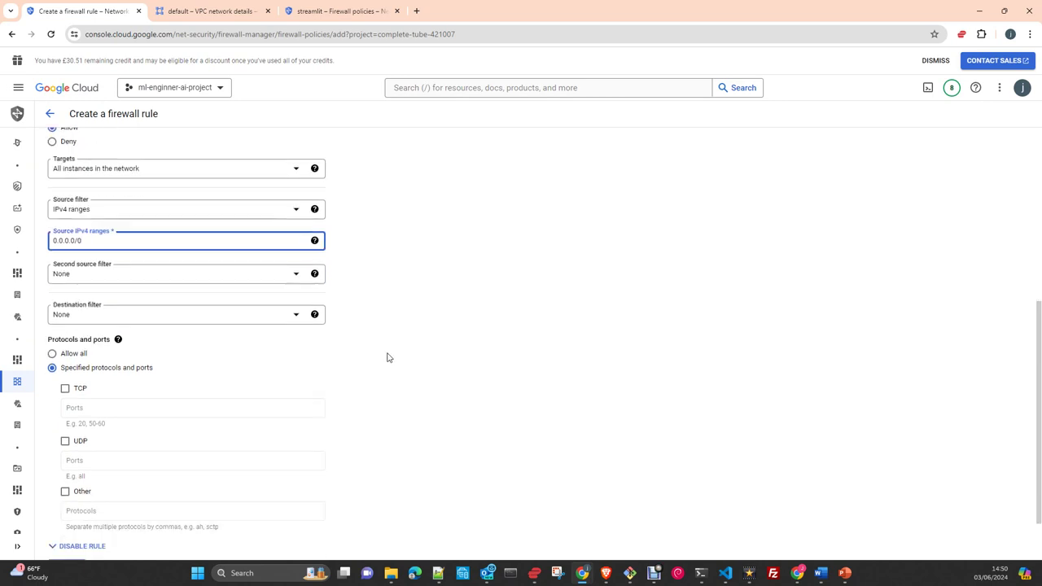
left_click(89, 231)
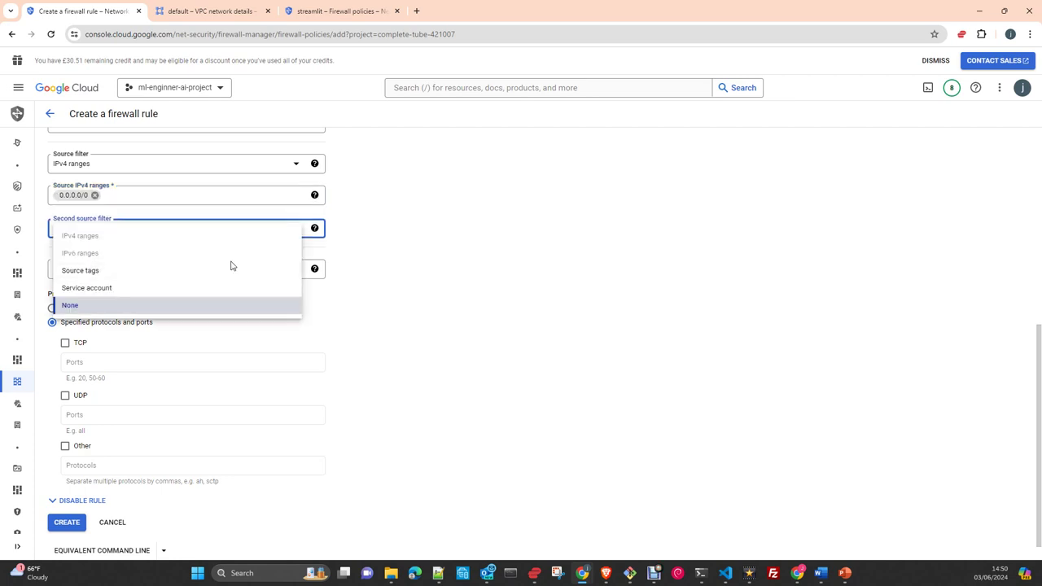
left_click(387, 292)
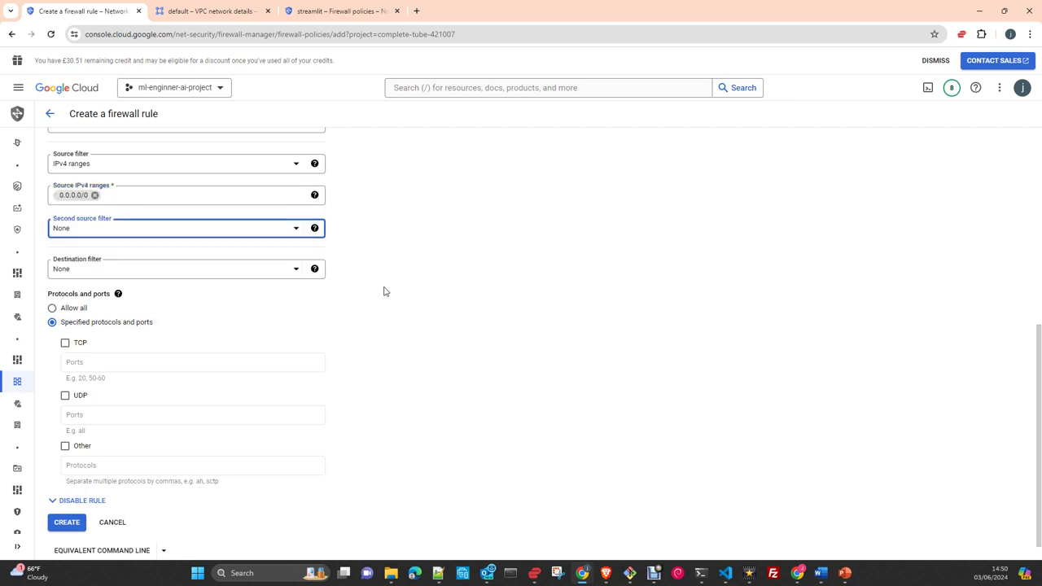
left_click(135, 274)
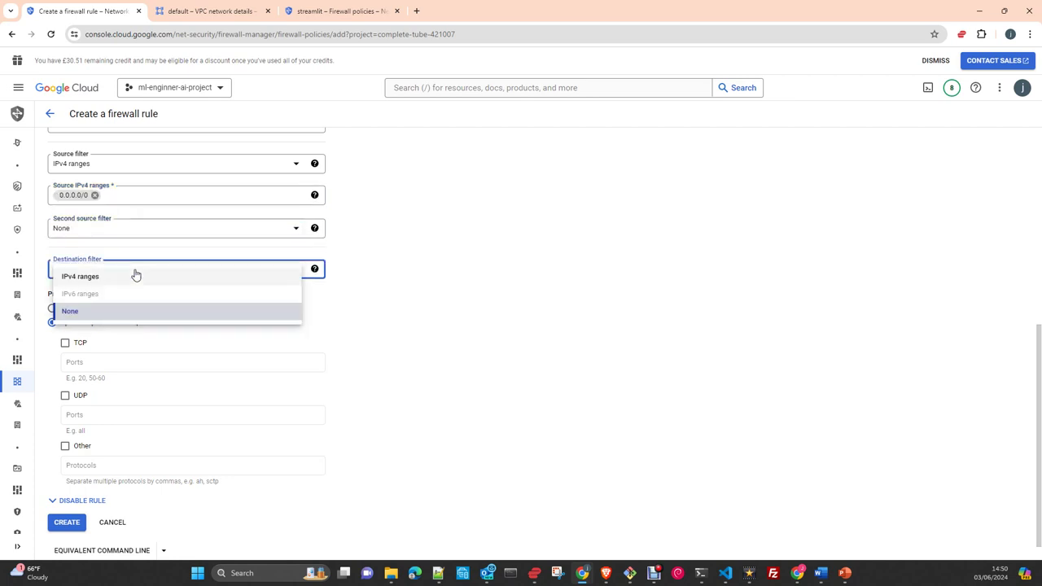
left_click(81, 277)
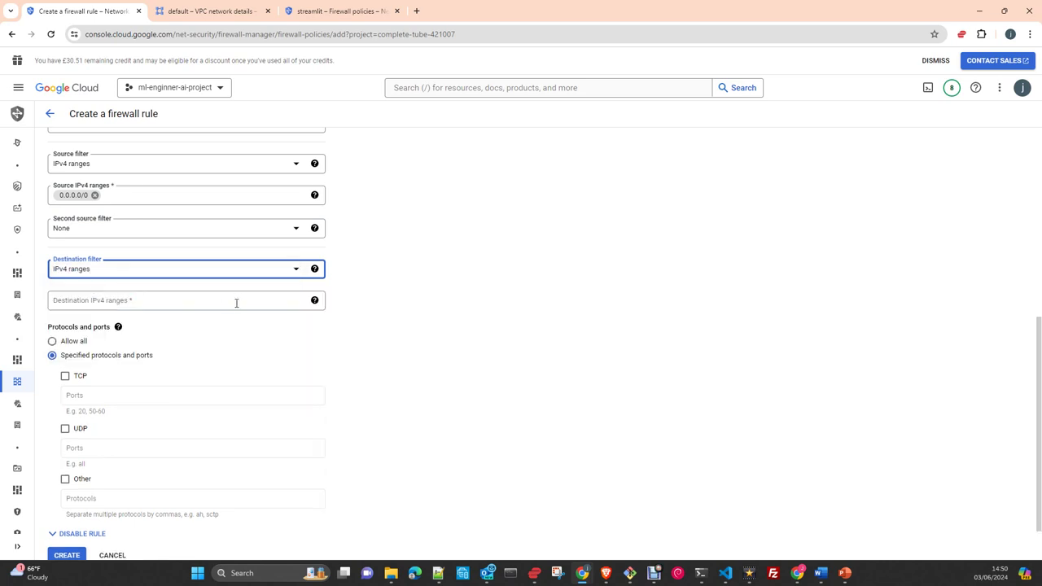
left_click(193, 304)
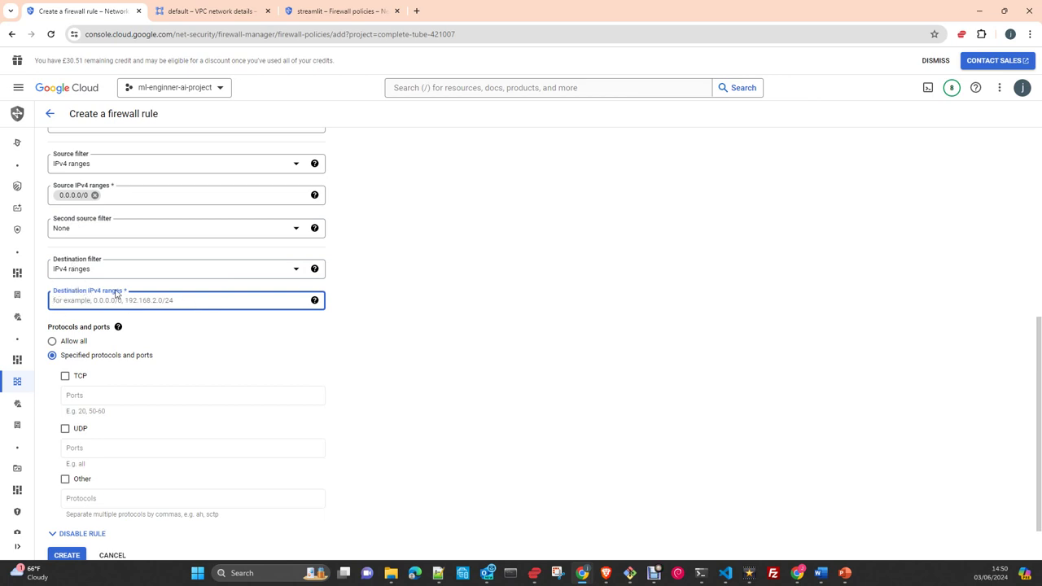
- Open the project's IP addresses list in the VPC network section to look up vm-forensic's internal address
left_click(194, 8)
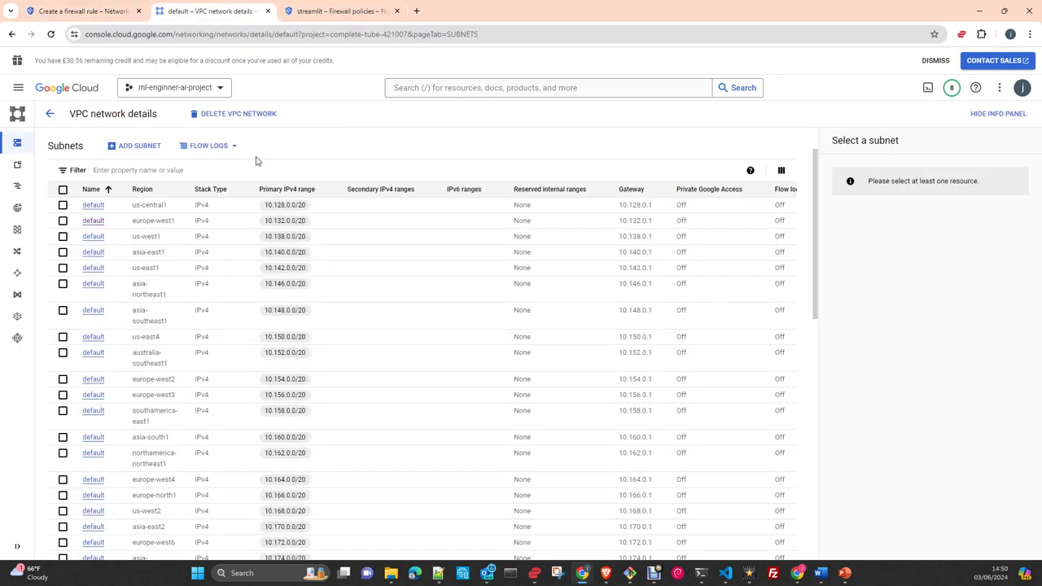
left_click(323, 12)
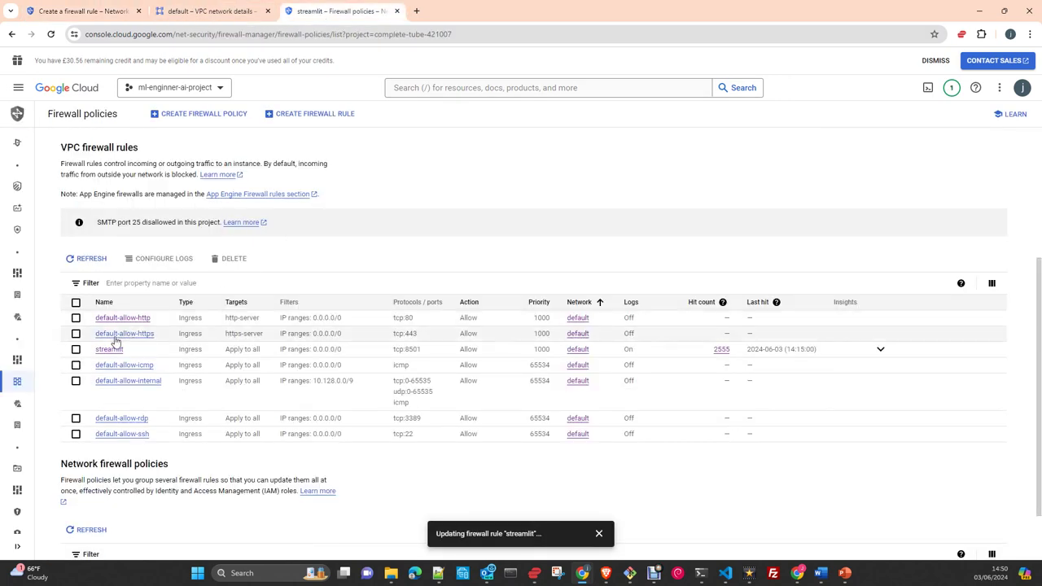
left_click(17, 88)
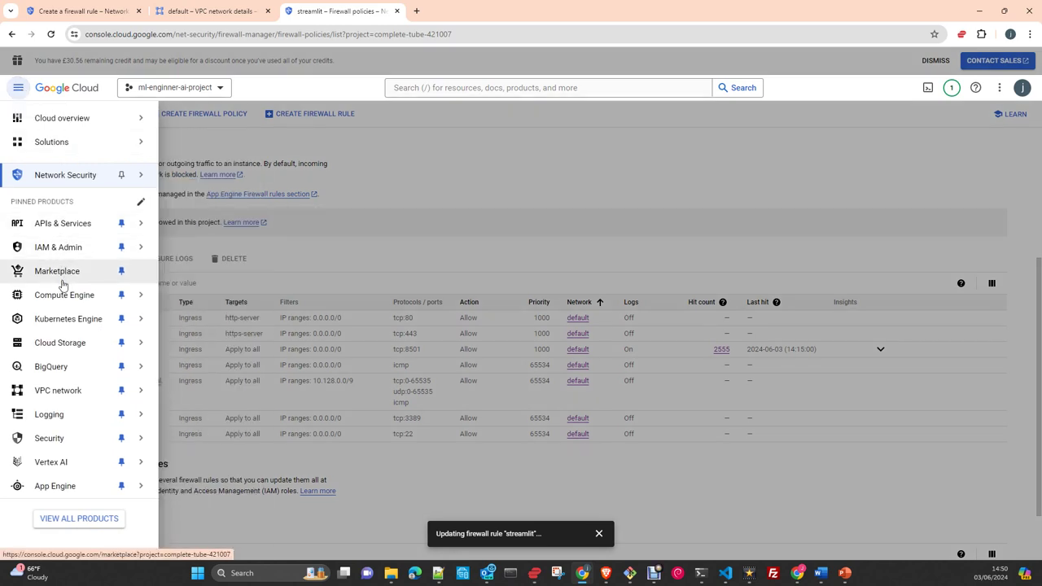
mouse_move(64, 298)
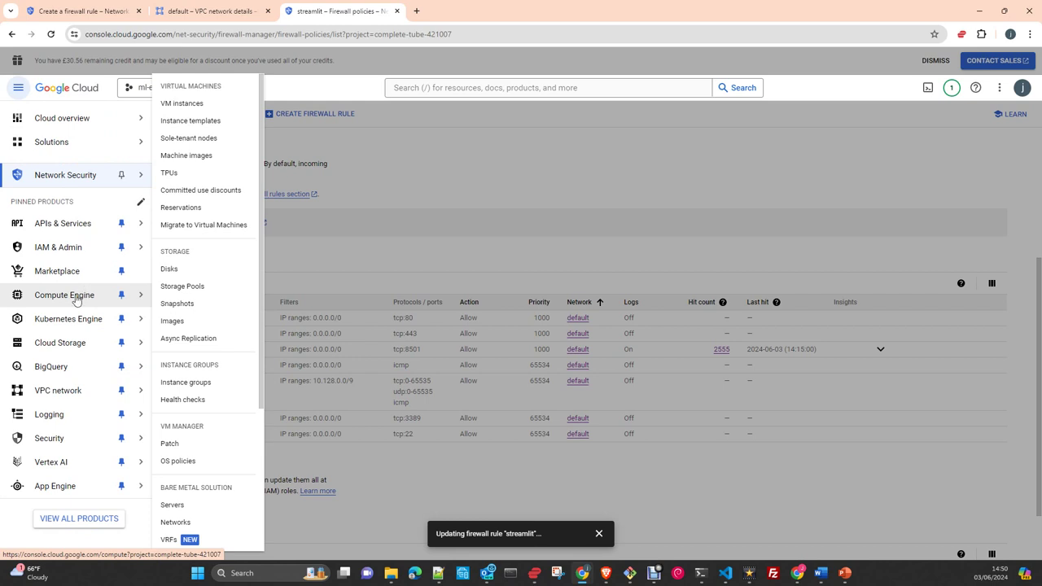
mouse_move(55, 395)
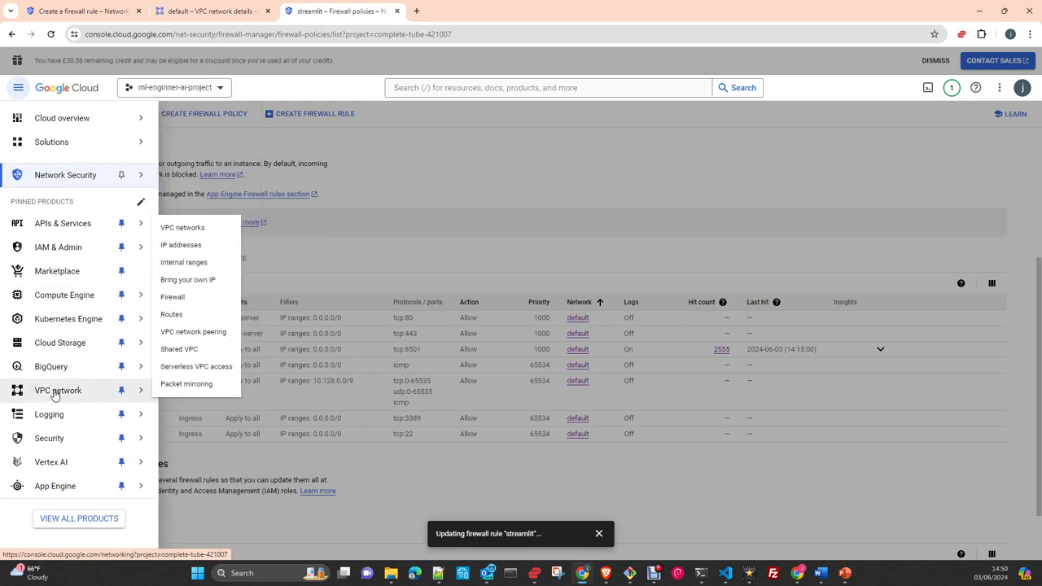
left_click(186, 245)
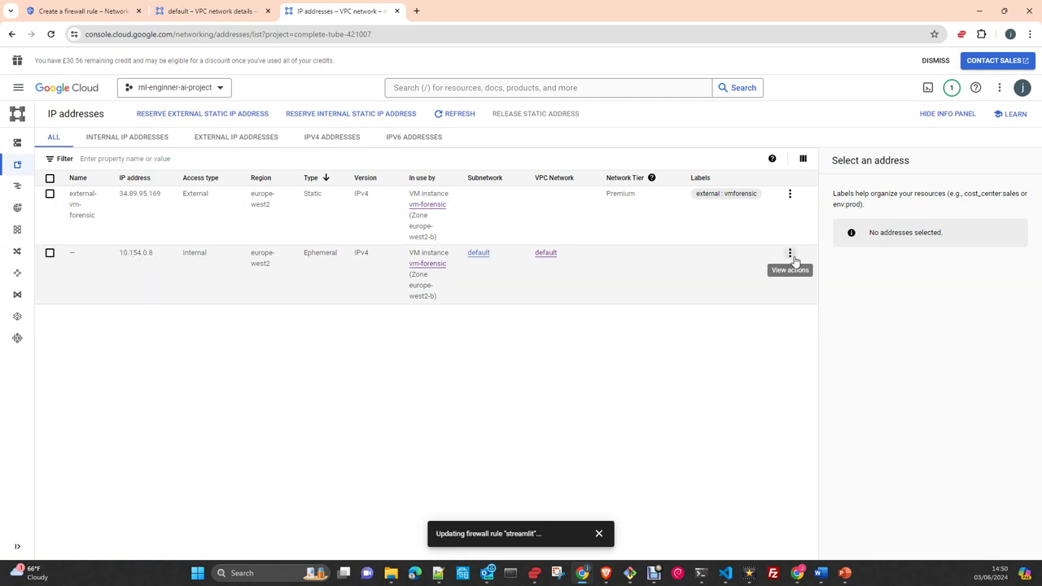
- Copy vm-forensic's internal IP address 10.154.0.8 from the IP addresses list into the new rule's destination IPv4 ranges
left_click(87, 12)
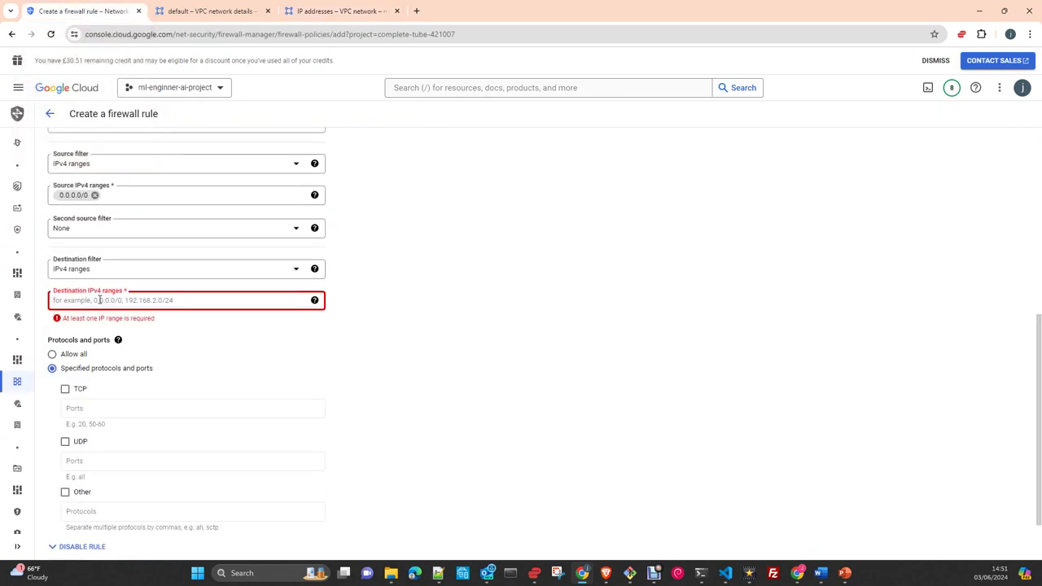
left_click(249, 11)
left_click(343, 12)
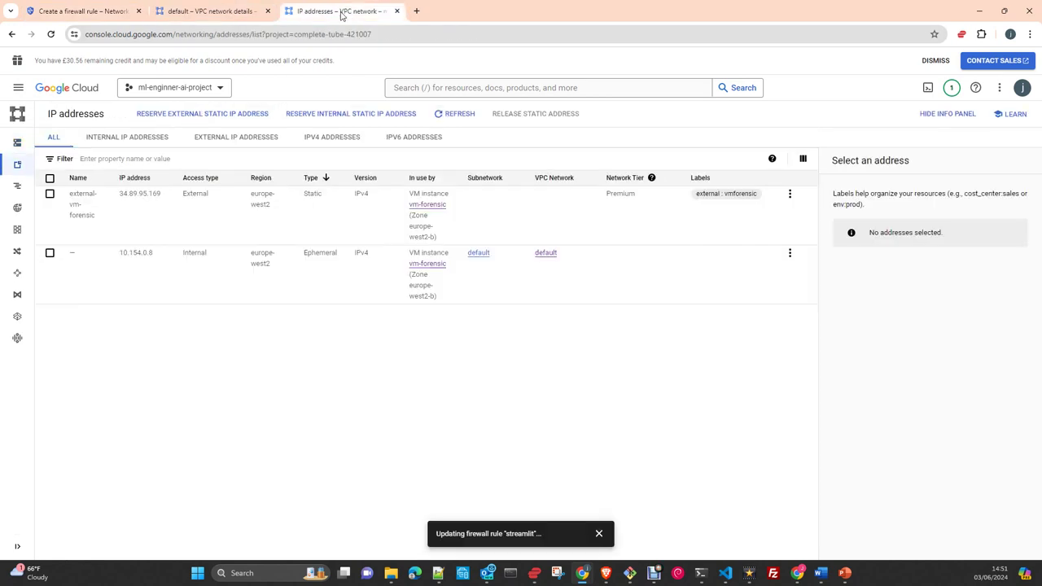
left_click_drag(120, 253, 153, 257)
left_click(88, 12)
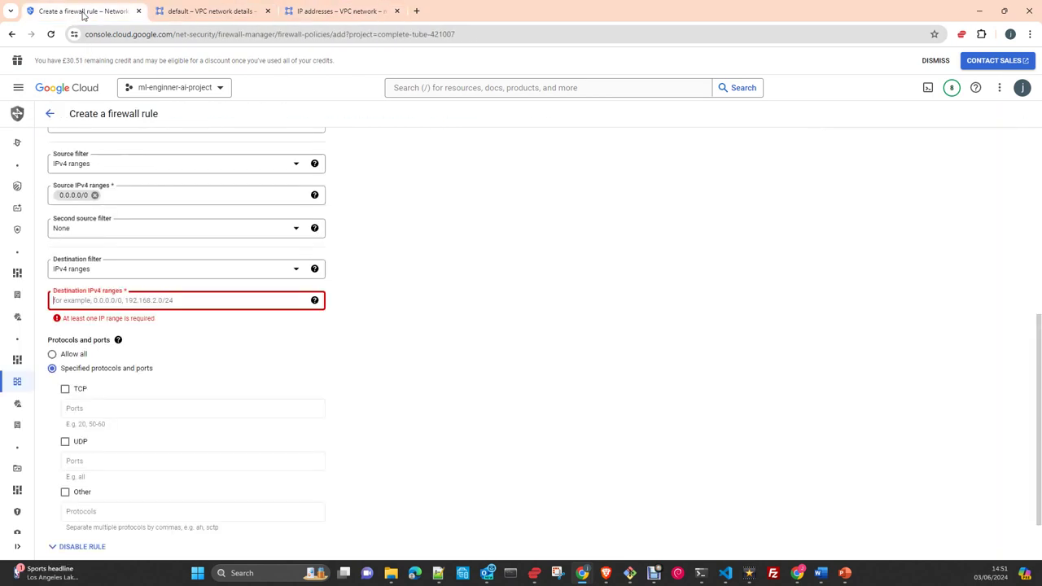
left_click(71, 301)
key("ctrl+v")
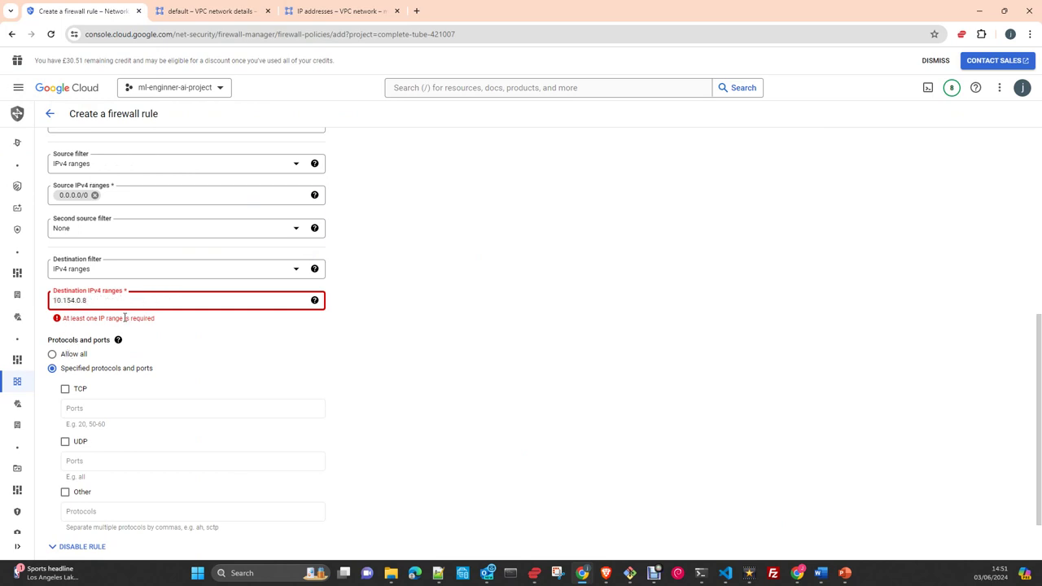
left_click(223, 351)
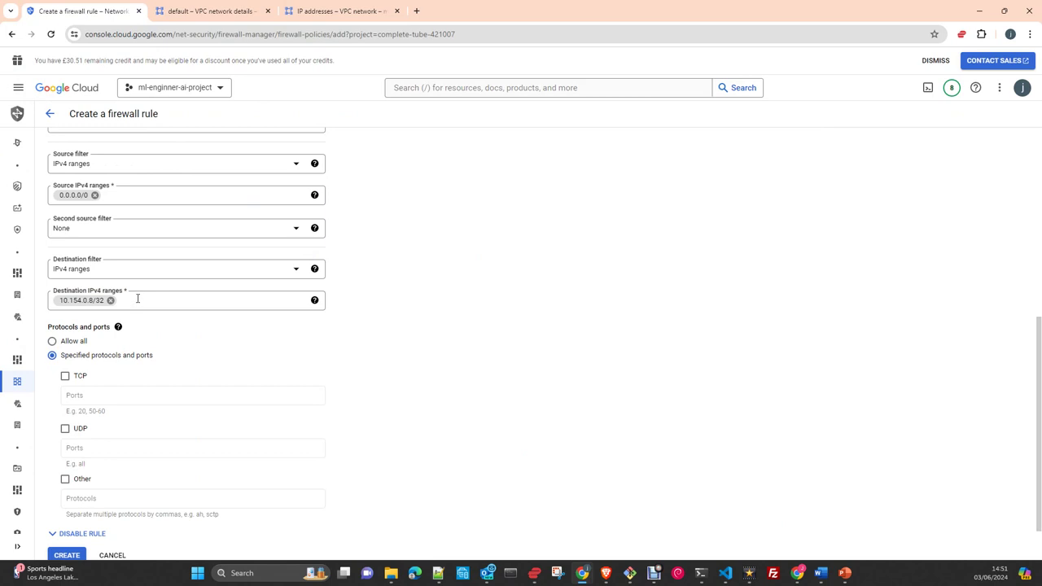
- Review the new rule's filters and protocol settings, and name the rule test-1
scroll(262, 317, "up", 2)
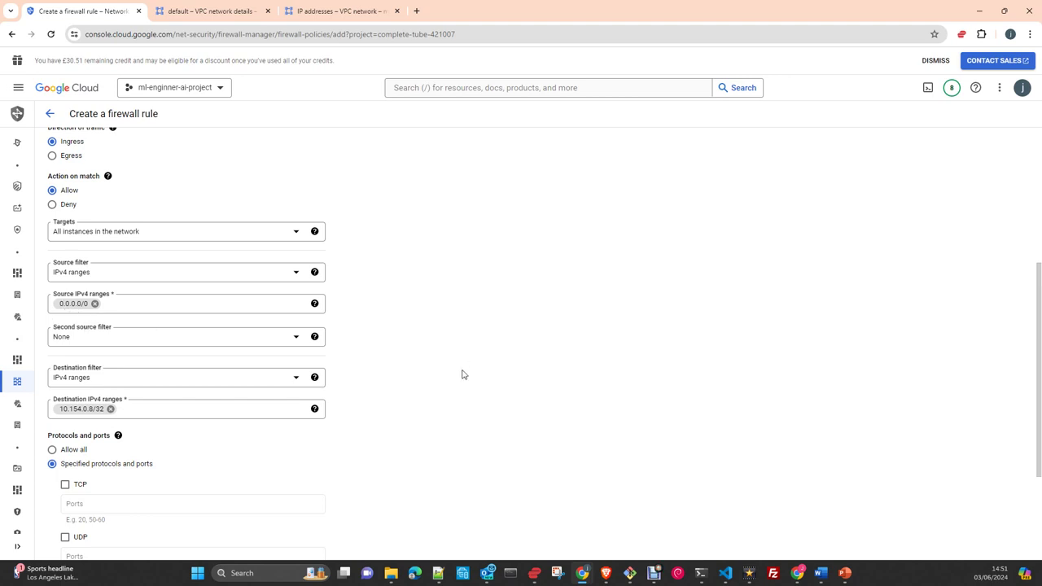
scroll(460, 387, "down", 1)
scroll(460, 388, "down", 1)
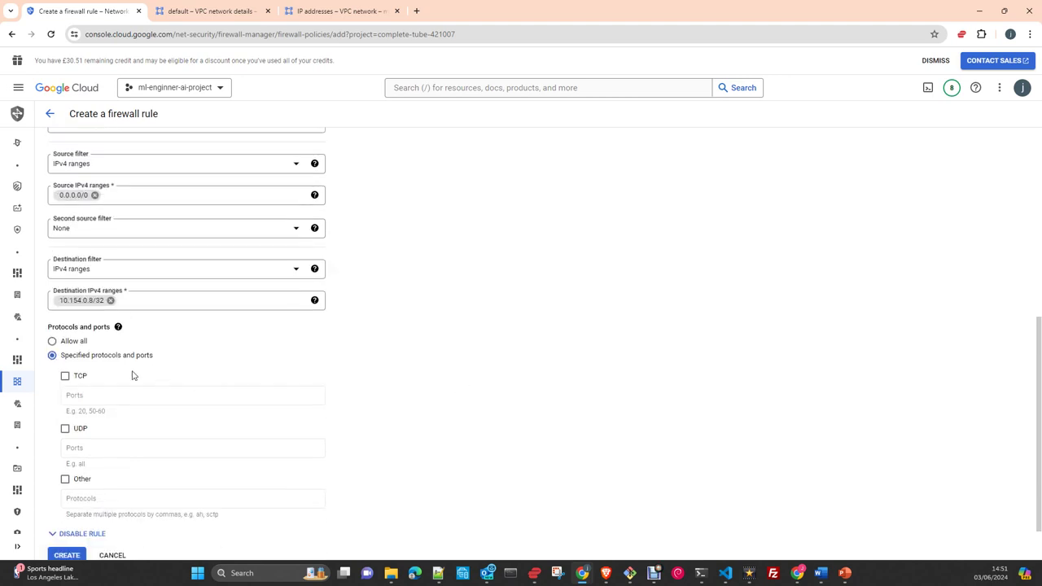
scroll(138, 393, "down", 1)
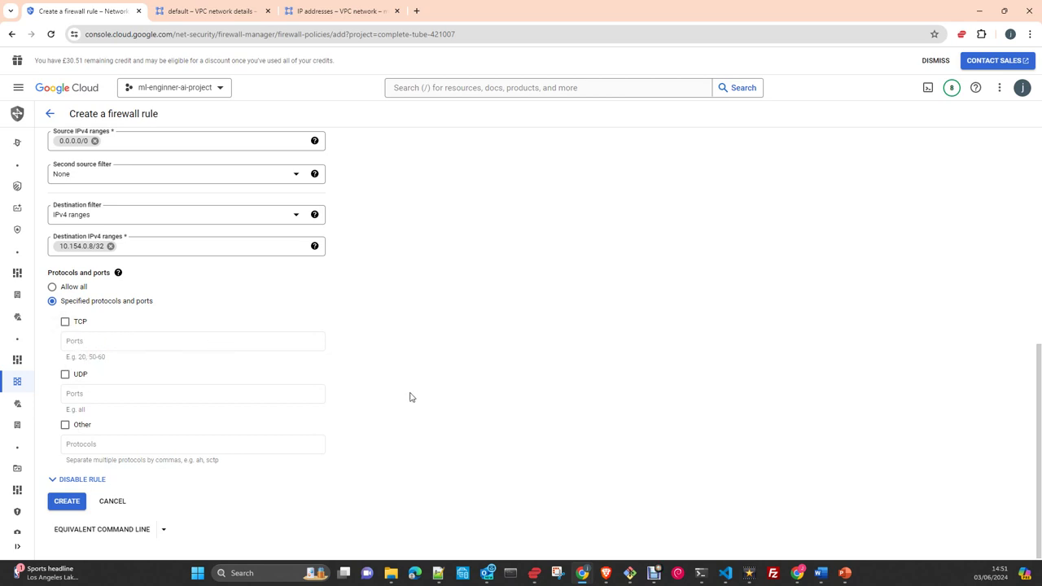
scroll(412, 398, "up", 6)
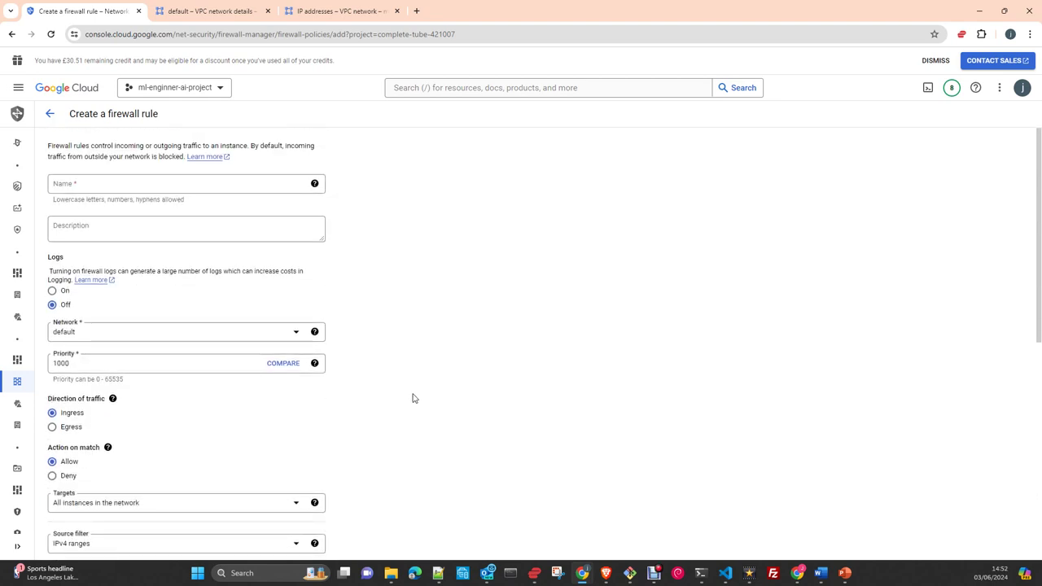
left_click(69, 185)
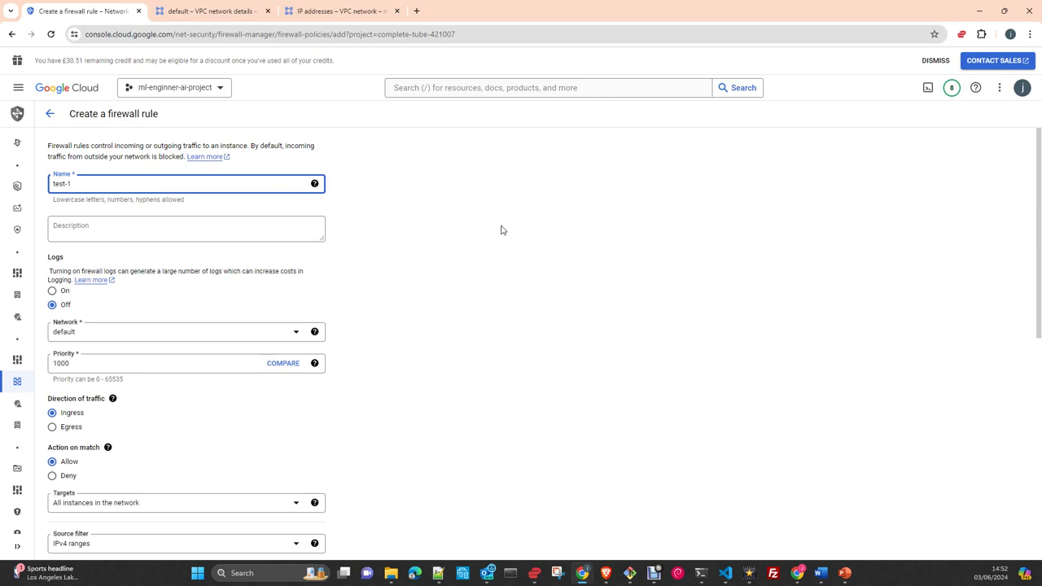
- Enable TCP for the new rule and set its port to 8501
scroll(498, 244, "down", 6)
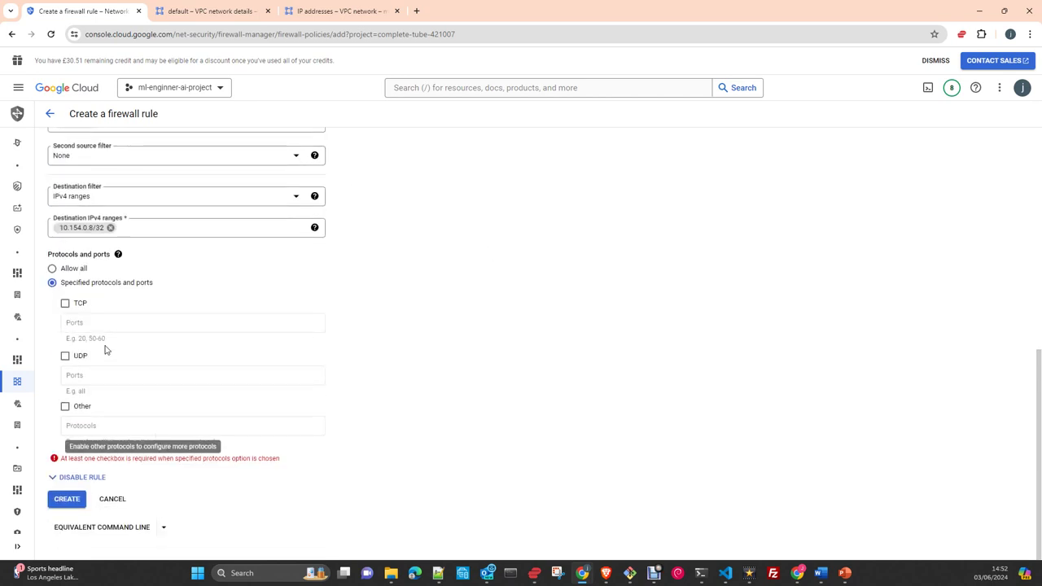
left_click(65, 303)
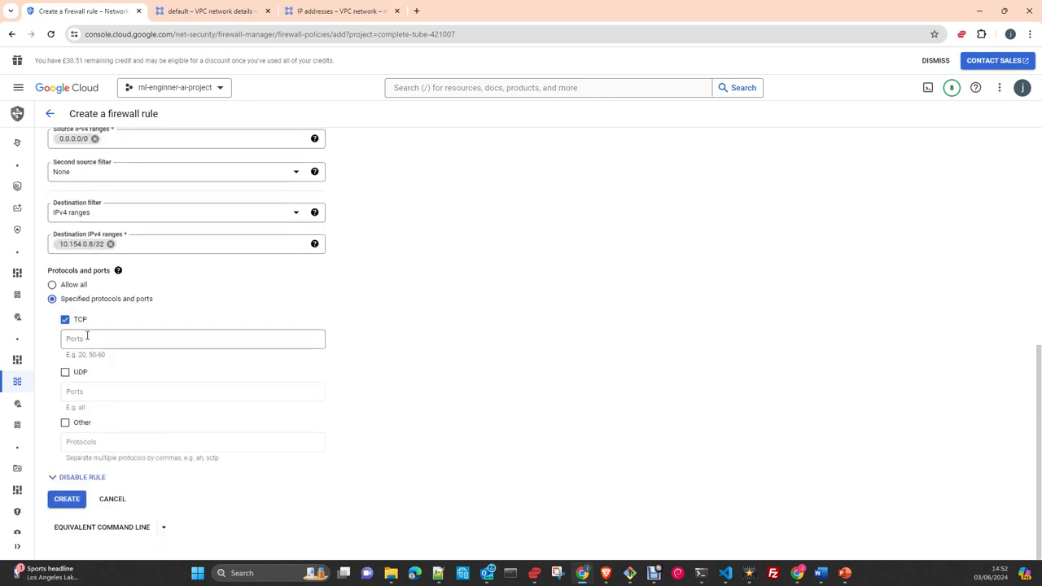
left_click(87, 337)
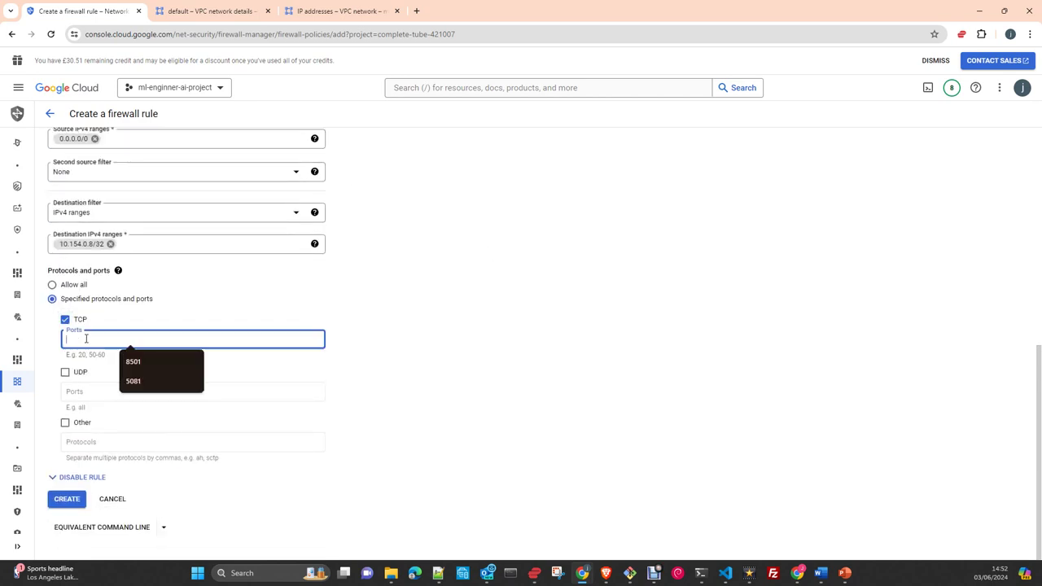
left_click(167, 361)
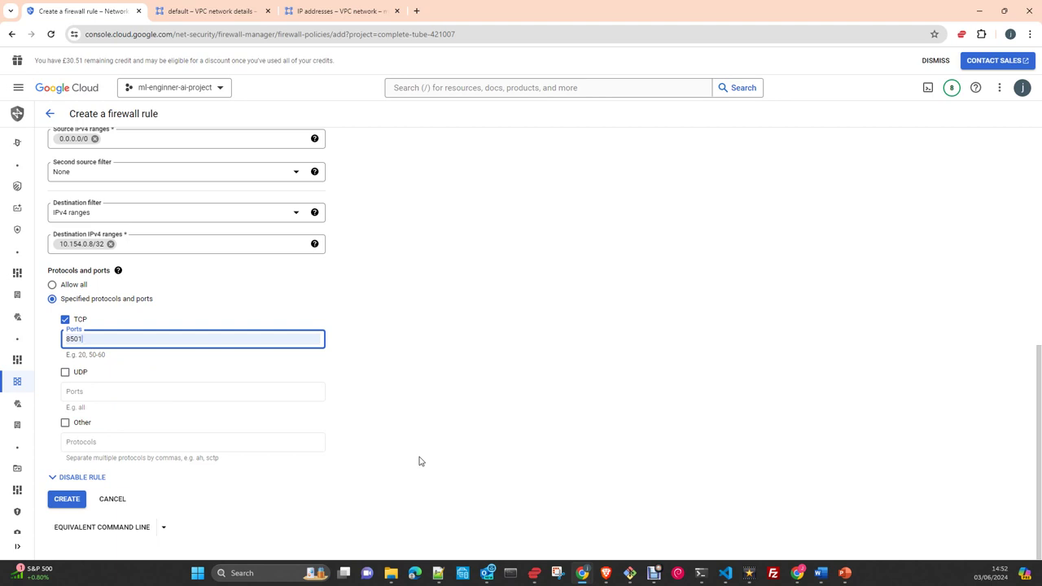
- Try IPSEC as an other protocol for the new rule, and remove it again
left_click(65, 422)
left_click(82, 444)
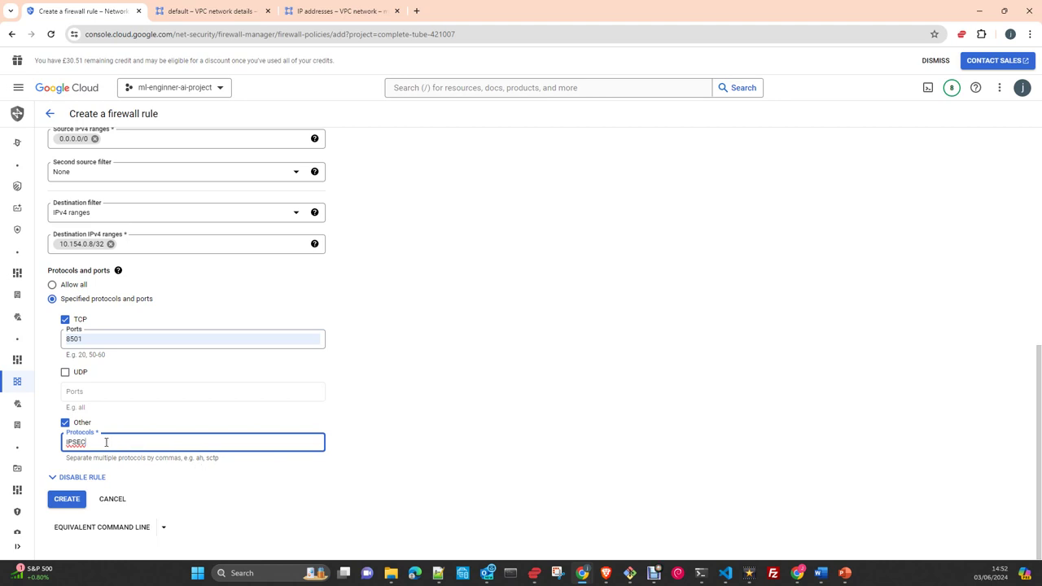
left_click_drag(97, 442, 65, 442)
key("BackSpace")
left_click(422, 428)
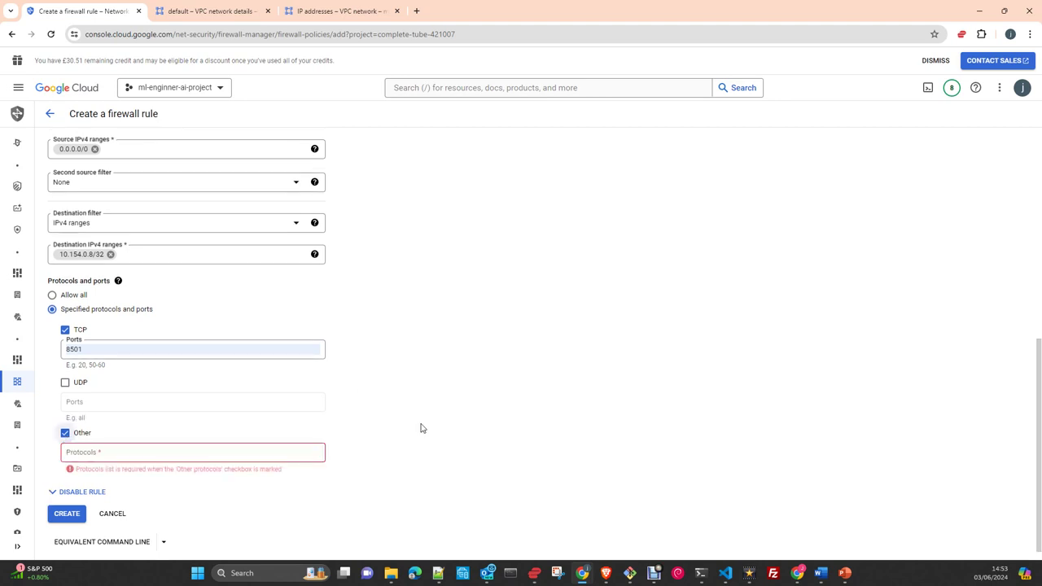
left_click(65, 432)
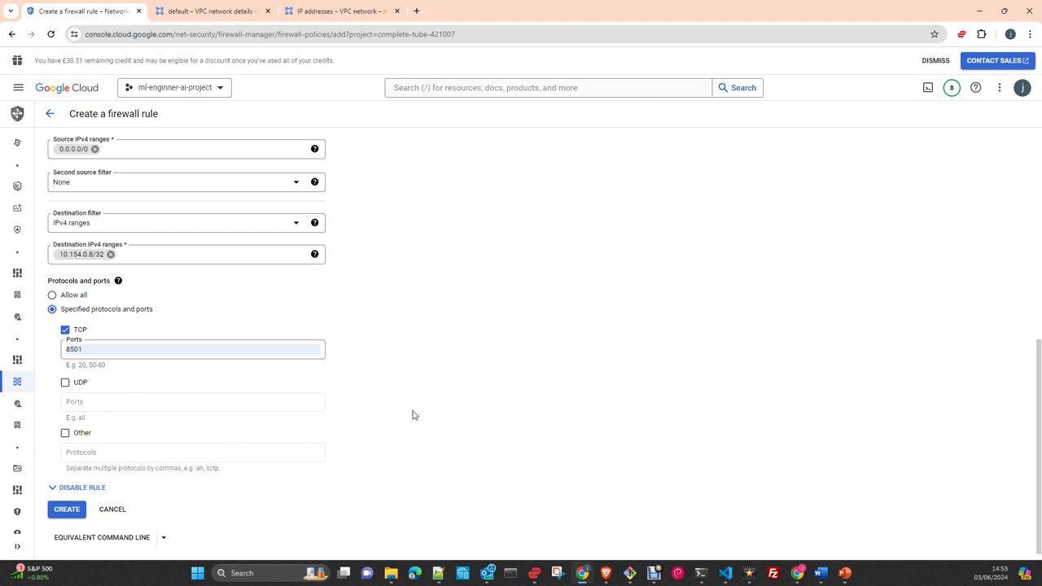
- Review the filled-in test-1 rule and return to the firewall policies without creating it
scroll(445, 410, "up", 5)
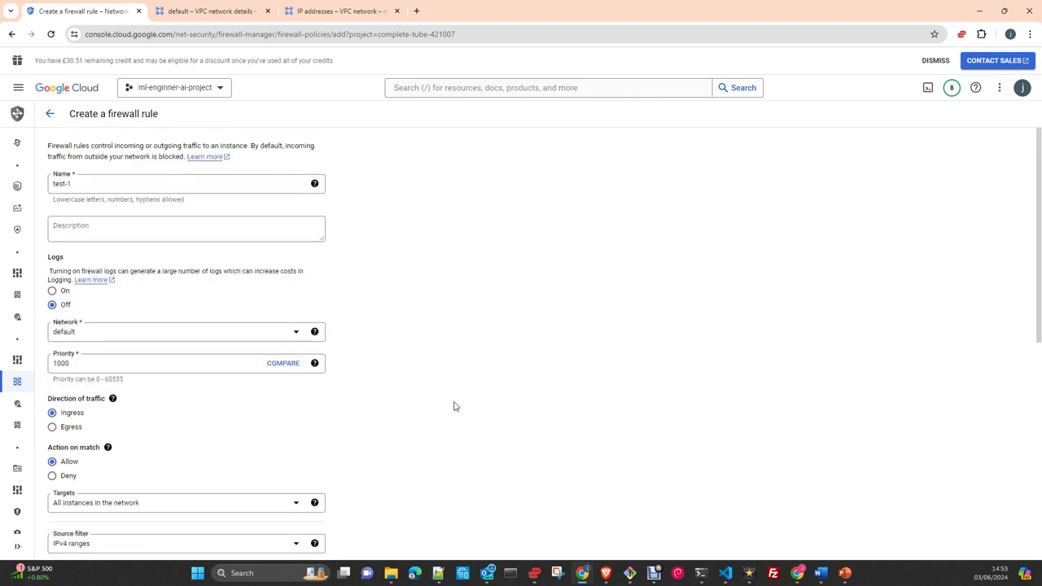
scroll(454, 407, "down", 5)
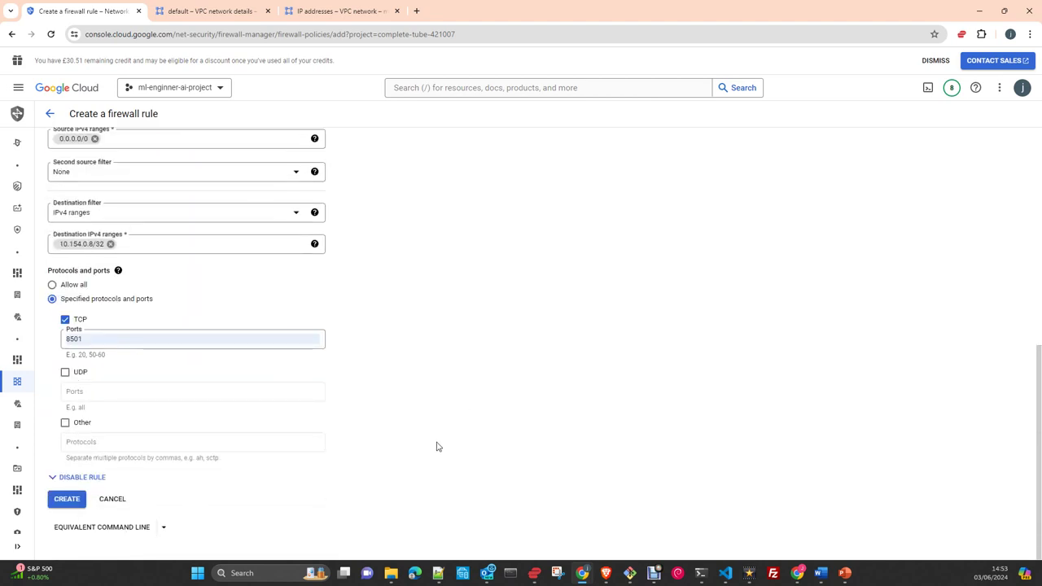
left_click(50, 114)
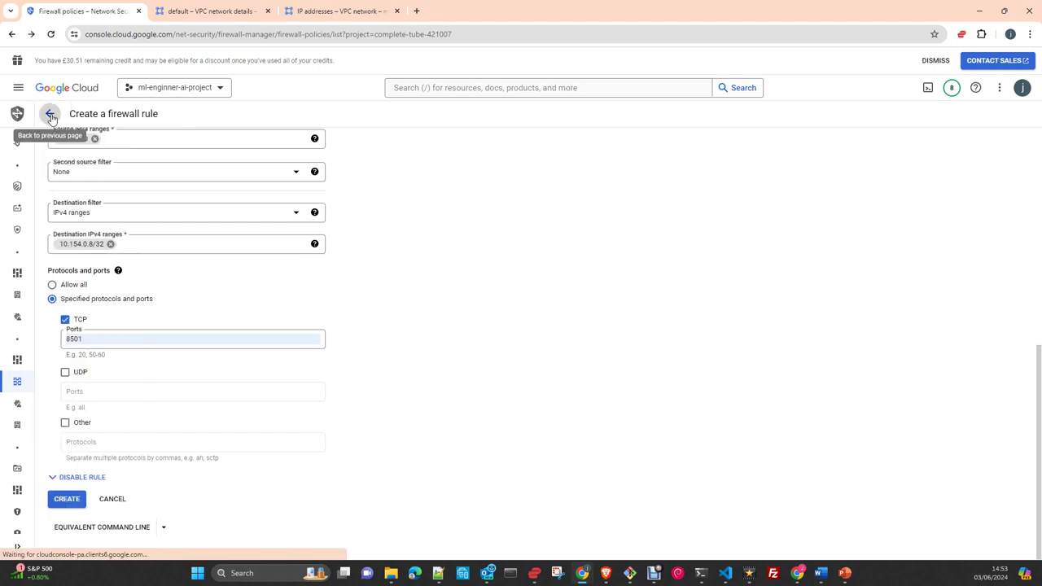
- Examine the streamlit rule's details and open it for editing to check its source and destination filters
scroll(458, 342, "down", 4)
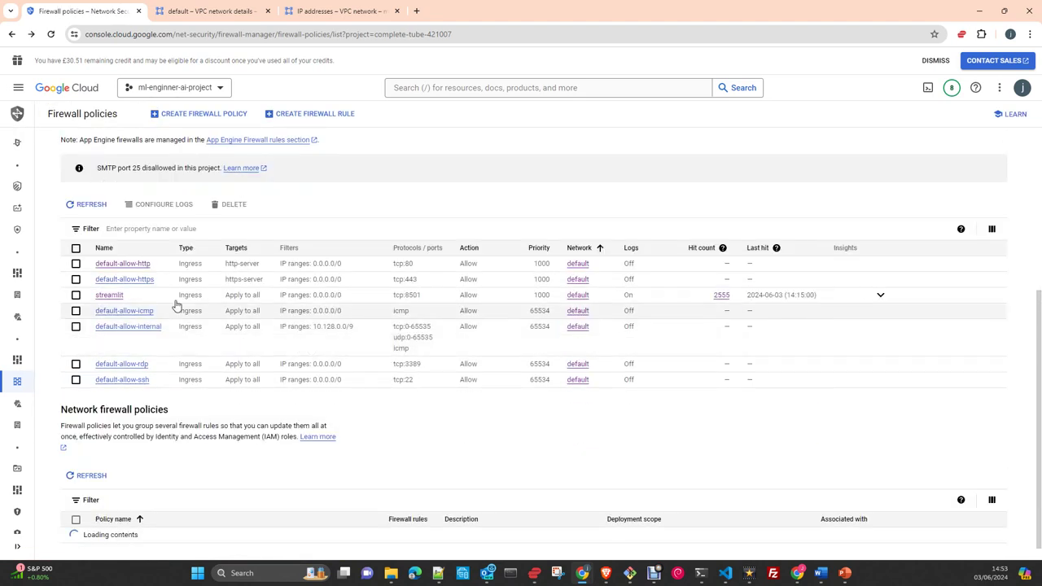
left_click(109, 296)
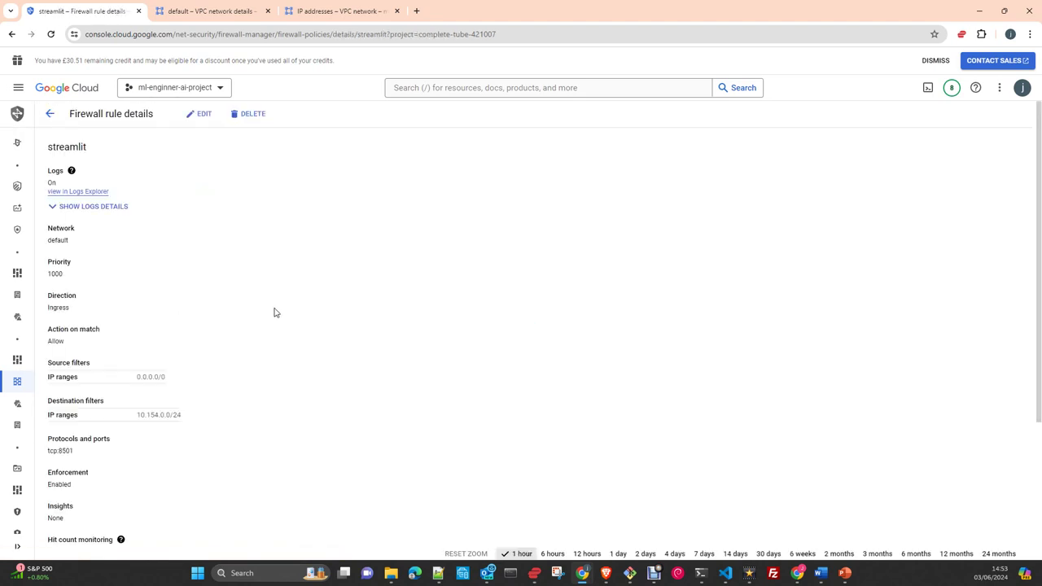
scroll(268, 317, "down", 3)
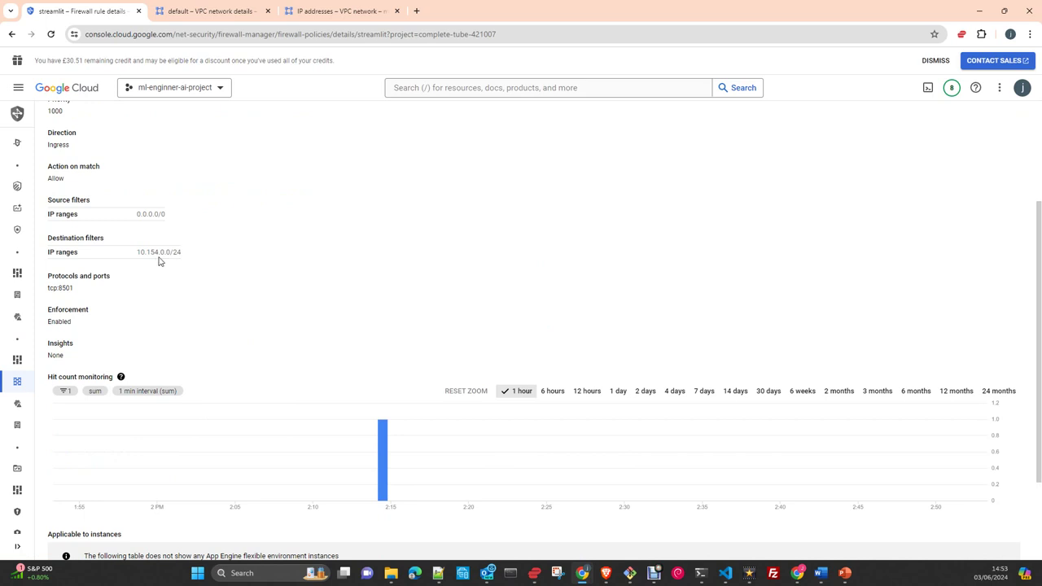
scroll(228, 264, "up", 3)
left_click(197, 114)
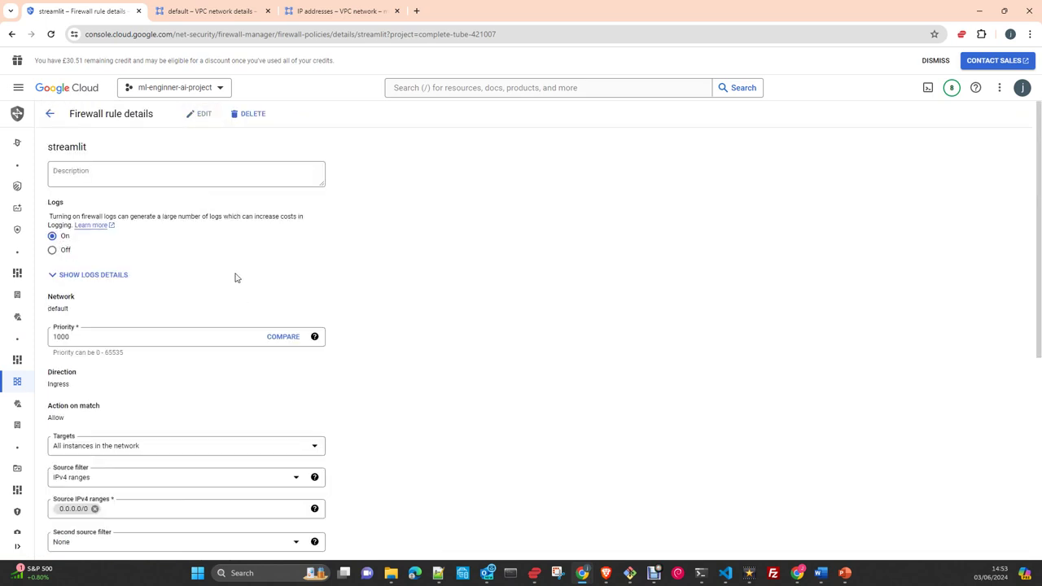
scroll(244, 285, "down", 2)
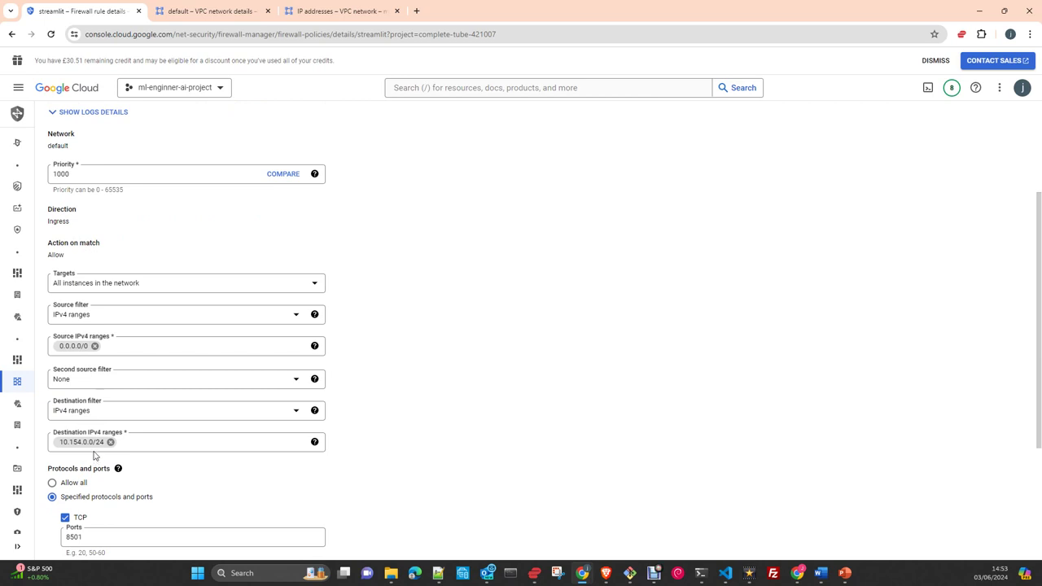
- Compare vm-forensic's internal IP address with the streamlit rule's destination range and review the rule's allowed protocol and port
left_click(330, 11)
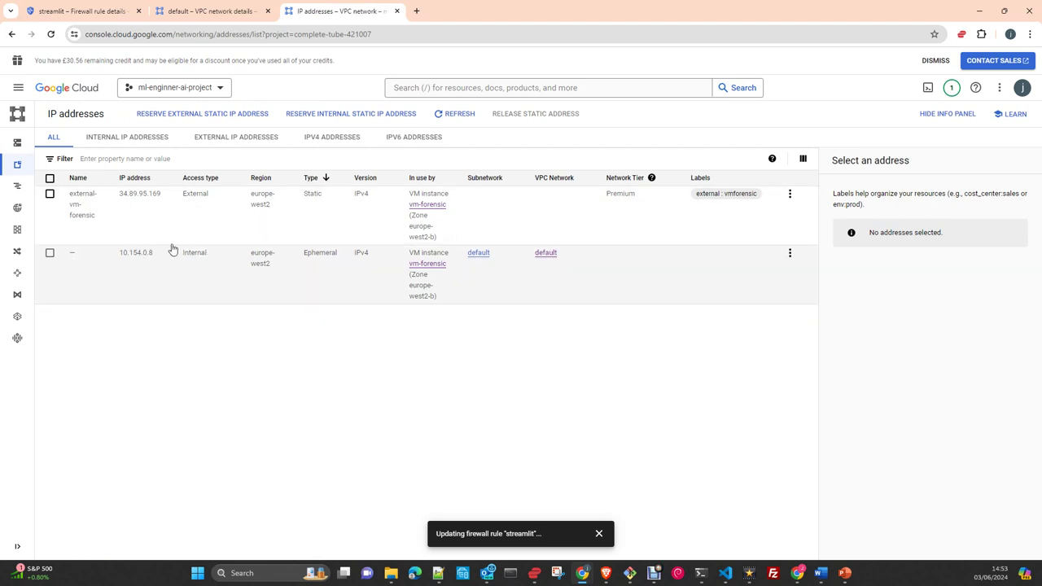
left_click(72, 16)
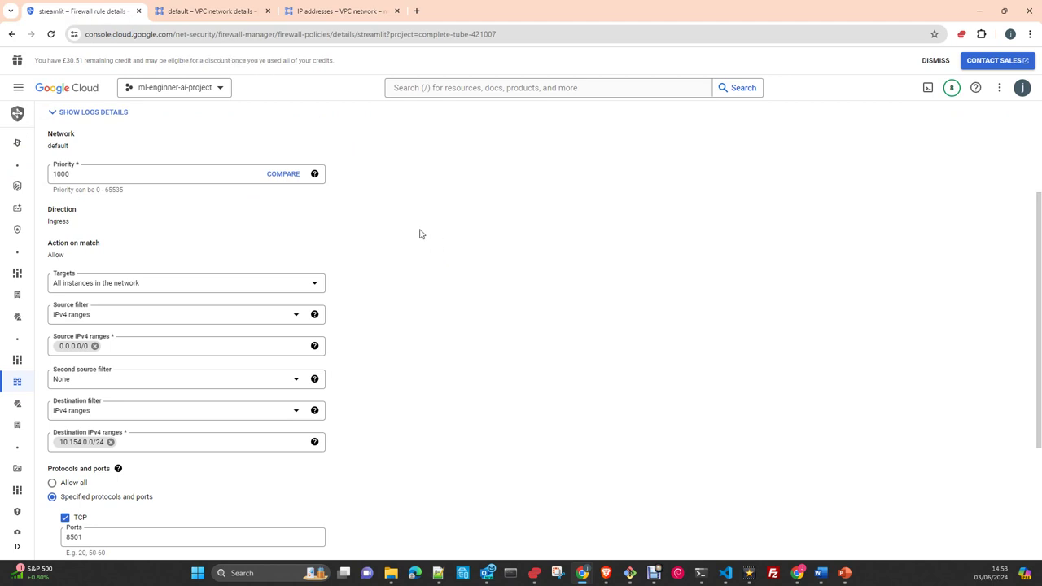
scroll(469, 272, "down", 3)
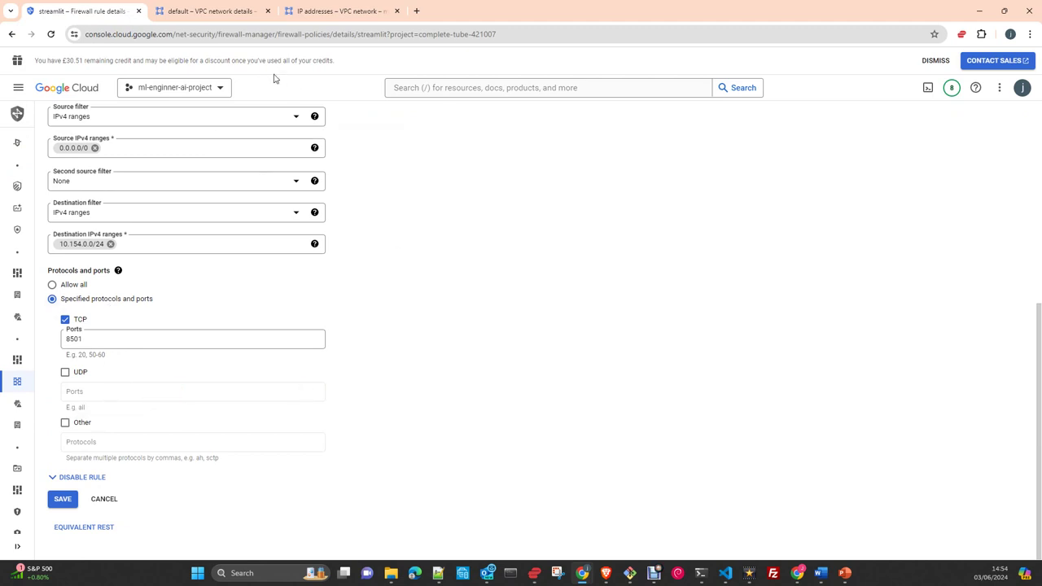
scroll(391, 452, "up", 1)
scroll(398, 452, "up", 2)
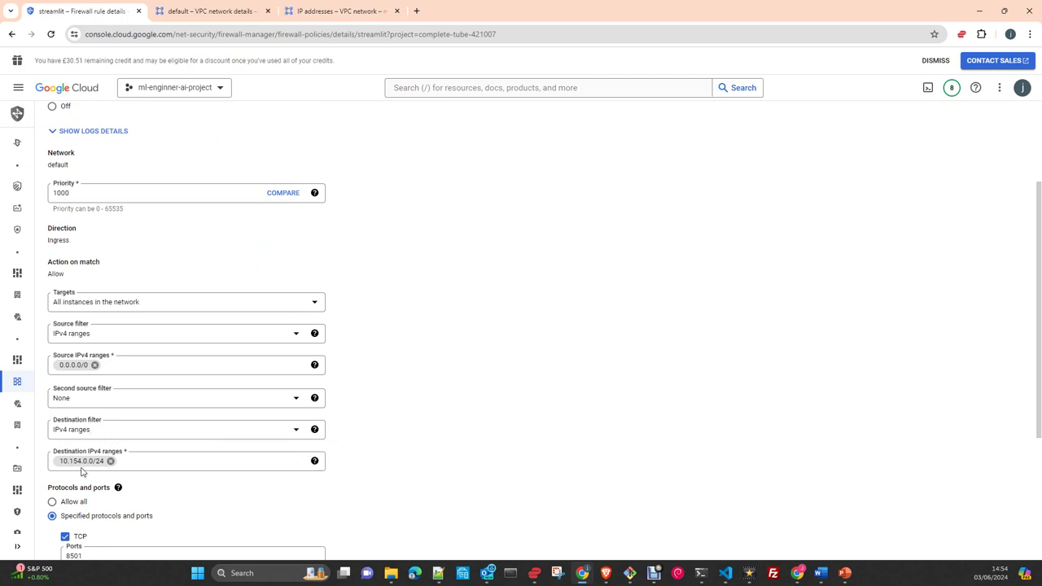
- Review the streamlit rule's destination range and its allowed protocols and ports, and leave the edit form without saving
scroll(119, 486, "down", 2)
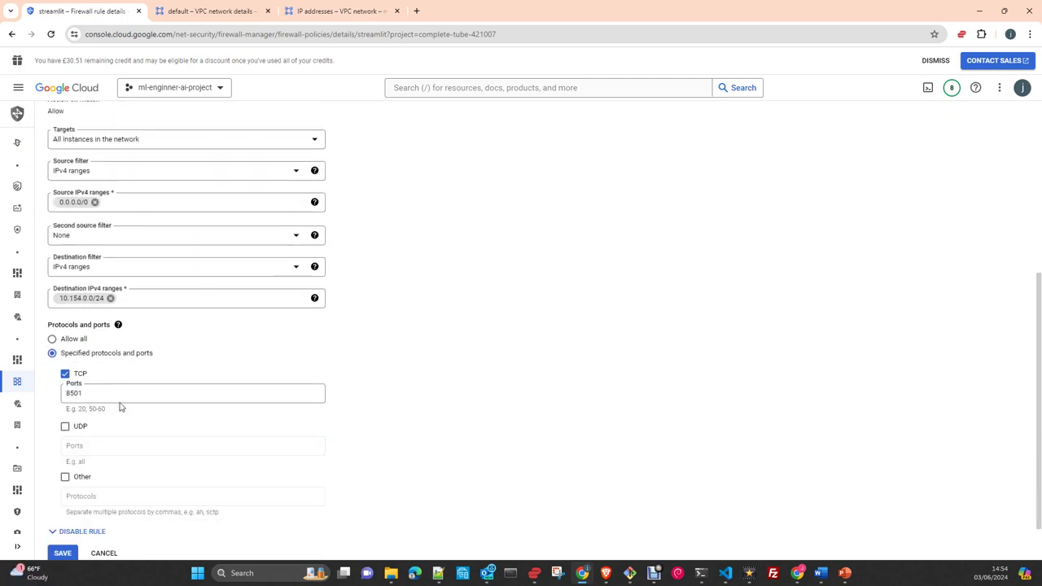
scroll(147, 456, "down", 1)
scroll(245, 494, "up", 2)
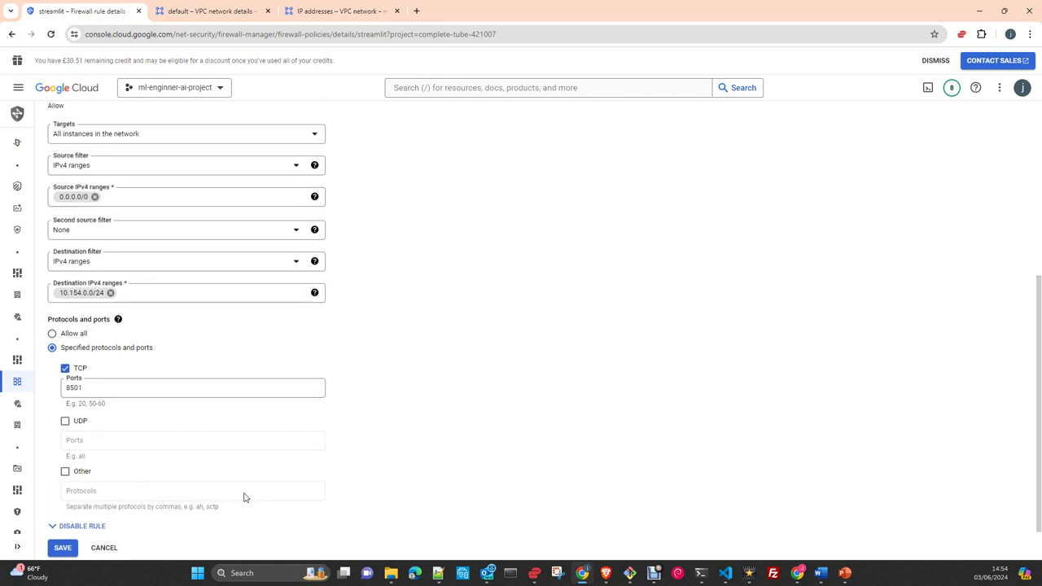
scroll(249, 497, "down", 2)
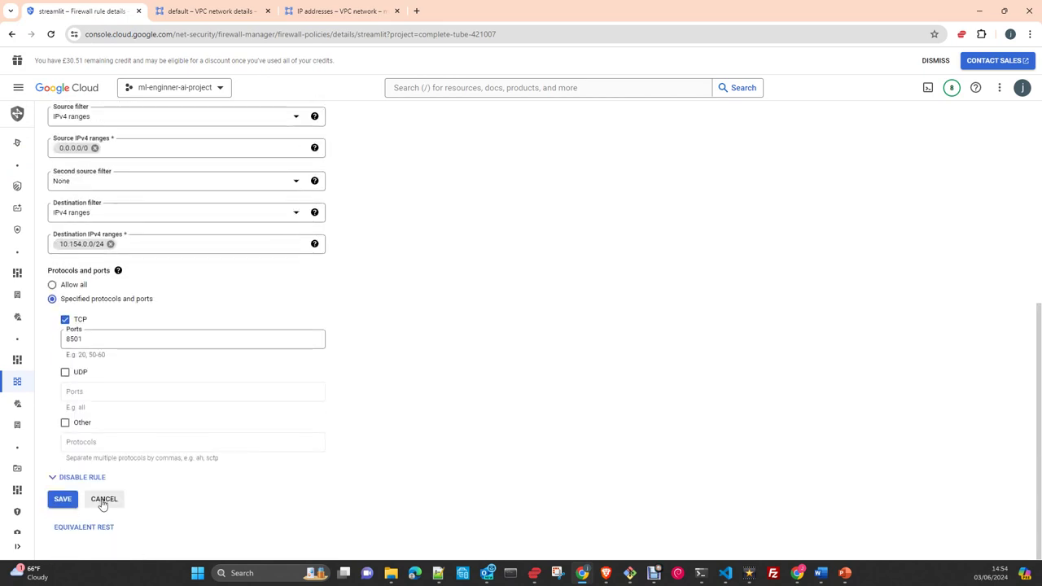
left_click(102, 498)
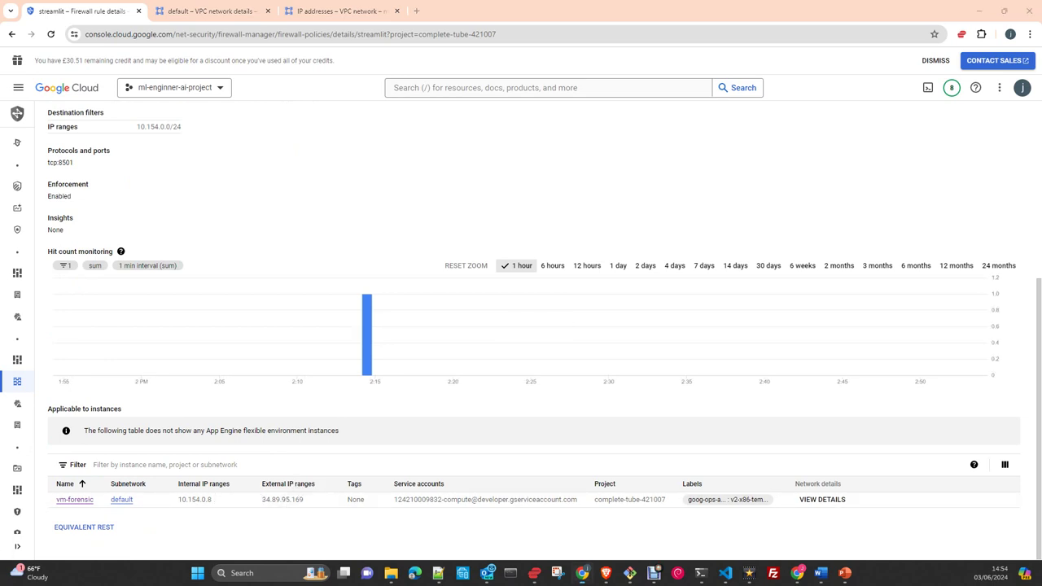
- Switch to the Streamlit web app, visit its Add prompt, Search in Pubmed and Prompts pages, and return to the firewall rule details
key("alt+Tab")
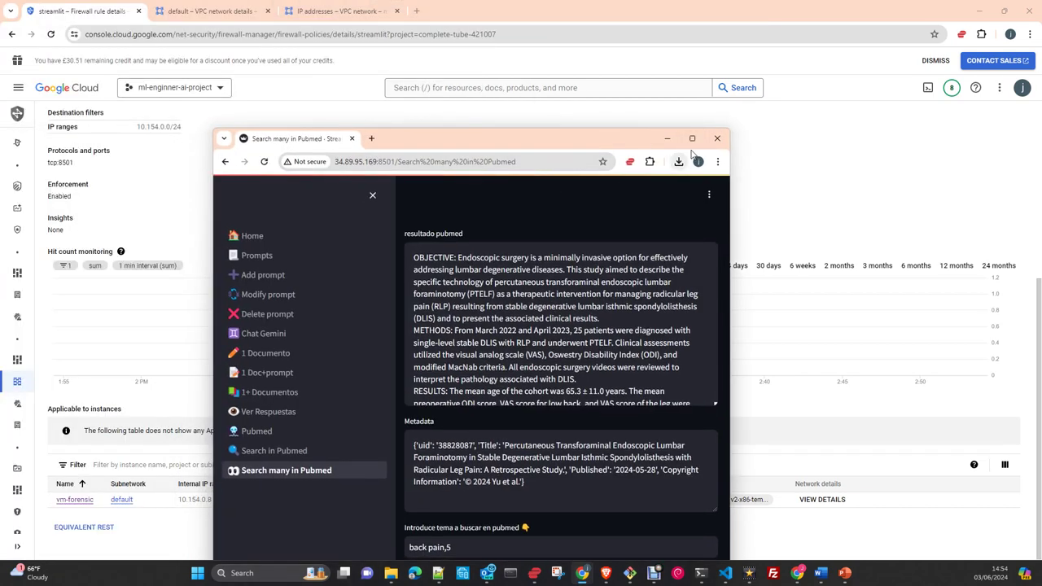
left_click(692, 139)
left_click(57, 131)
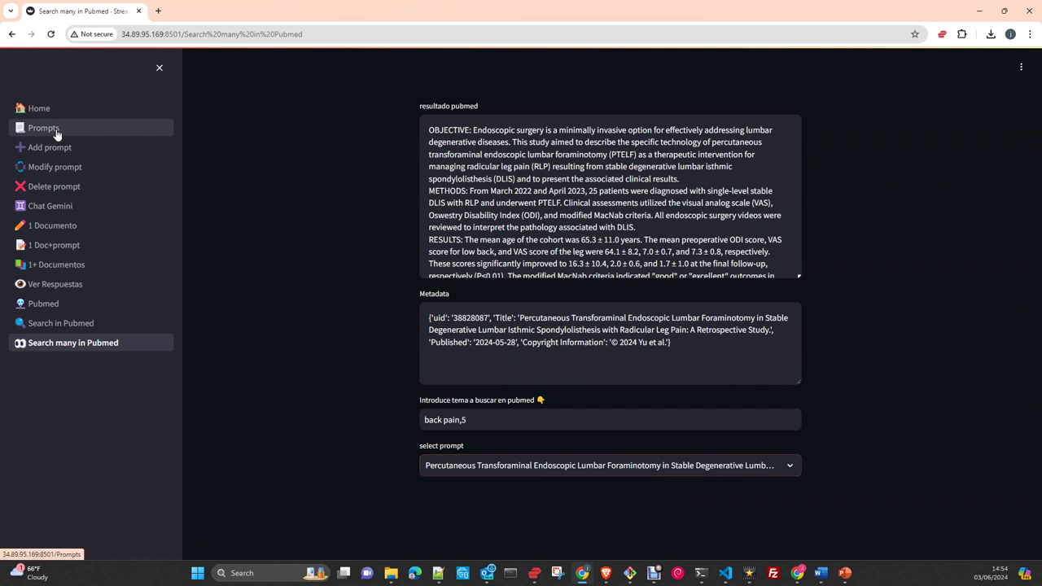
left_click(74, 149)
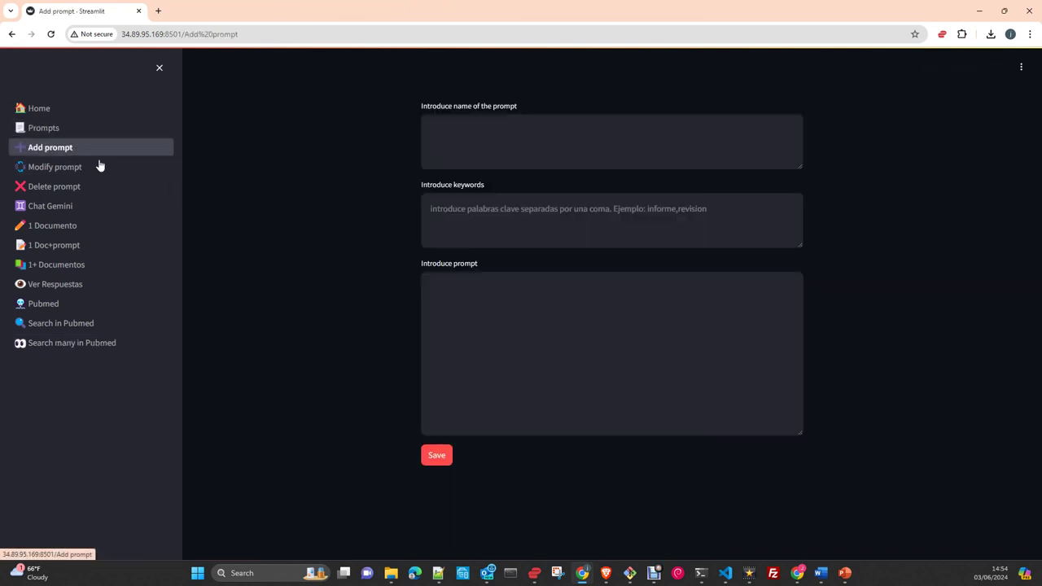
left_click(80, 328)
left_click(50, 34)
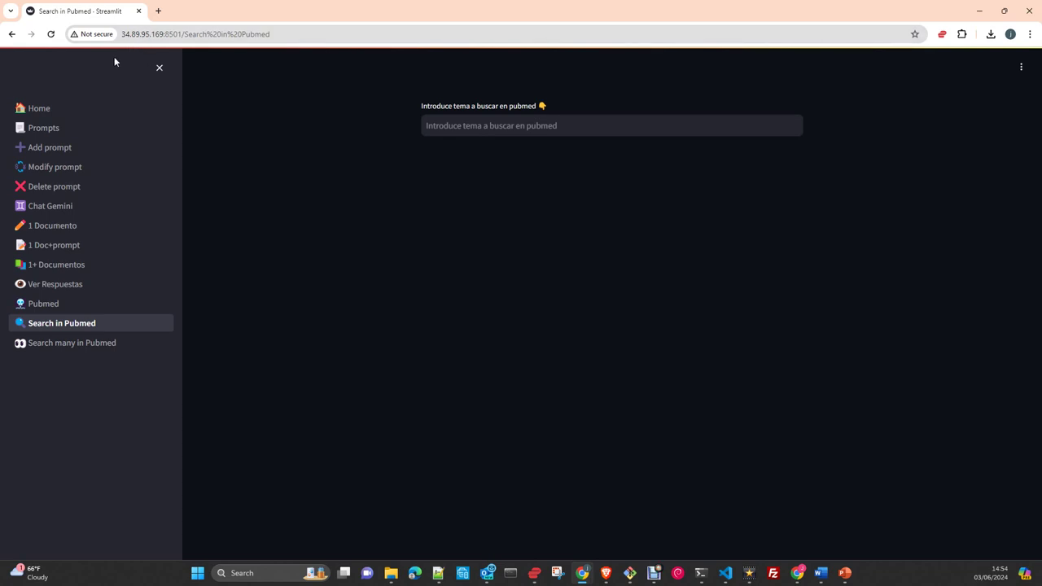
left_click(48, 128)
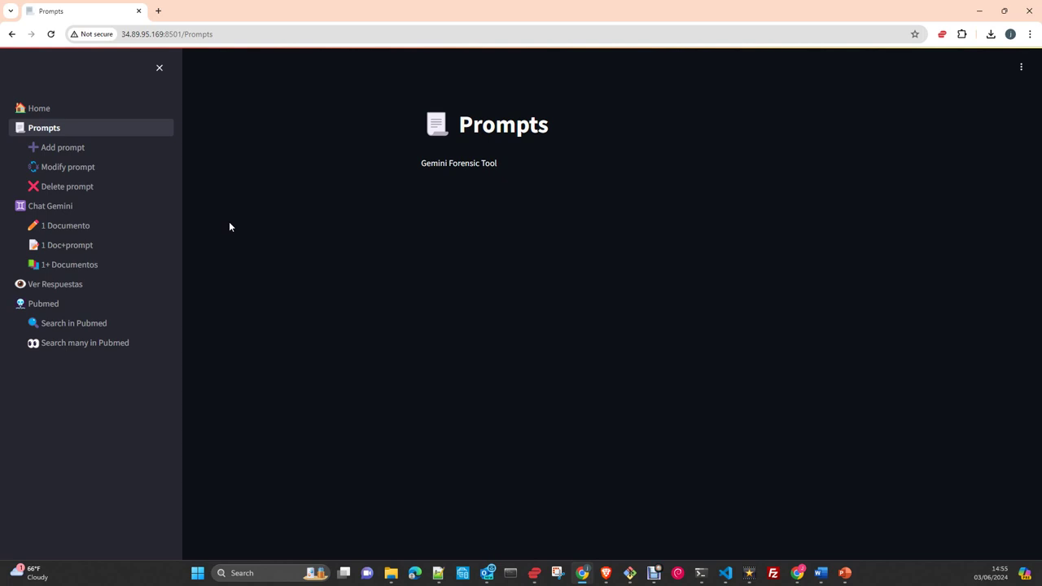
key("super+Down")
key("super+Down")
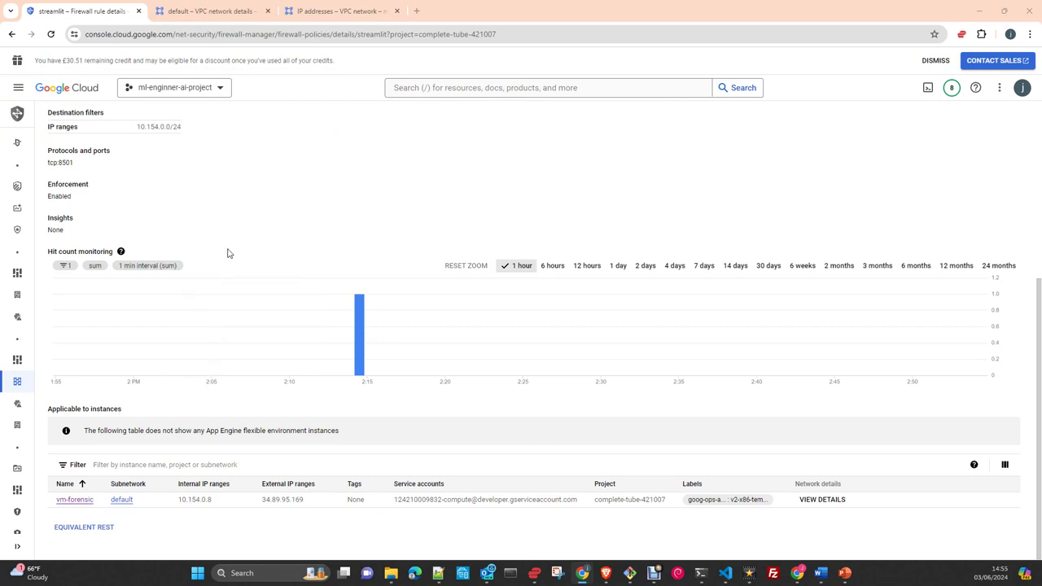
- Go back from the streamlit rule's details to the firewall policies and open the logs behind that rule's hit count
scroll(289, 243, "up", 1)
scroll(289, 242, "up", 5)
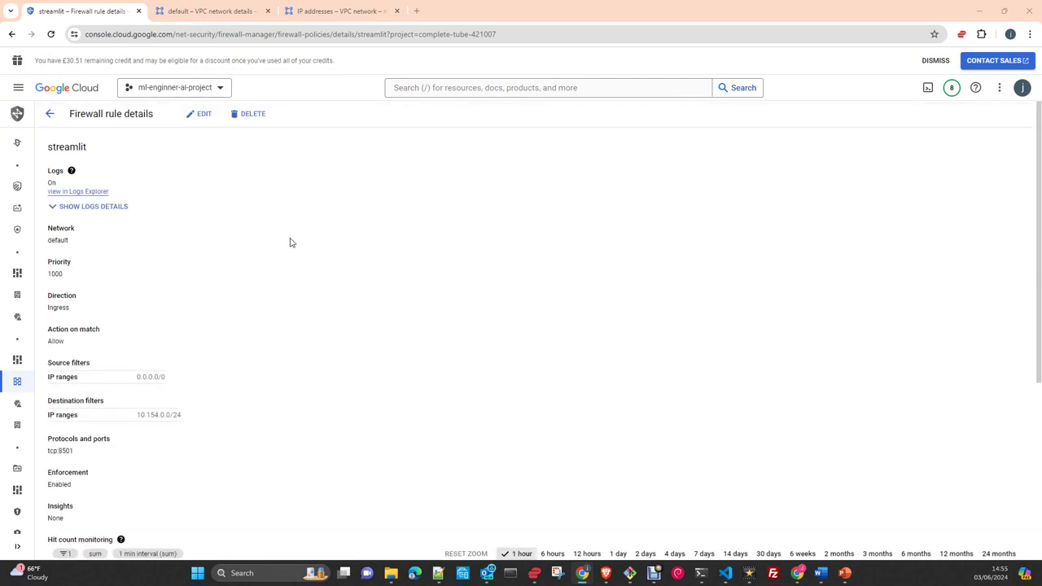
left_click(47, 117)
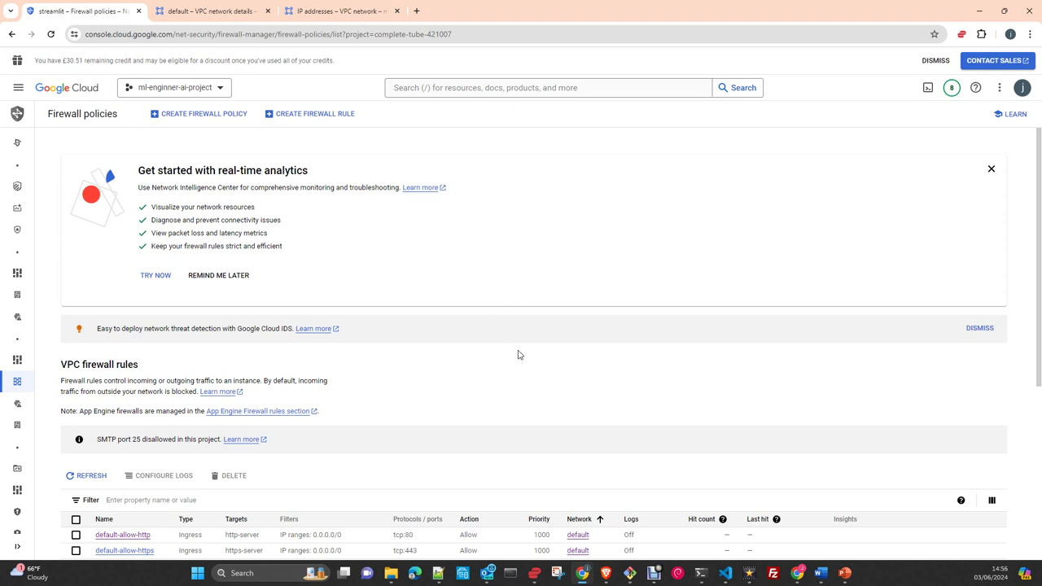
scroll(516, 353, "down", 2)
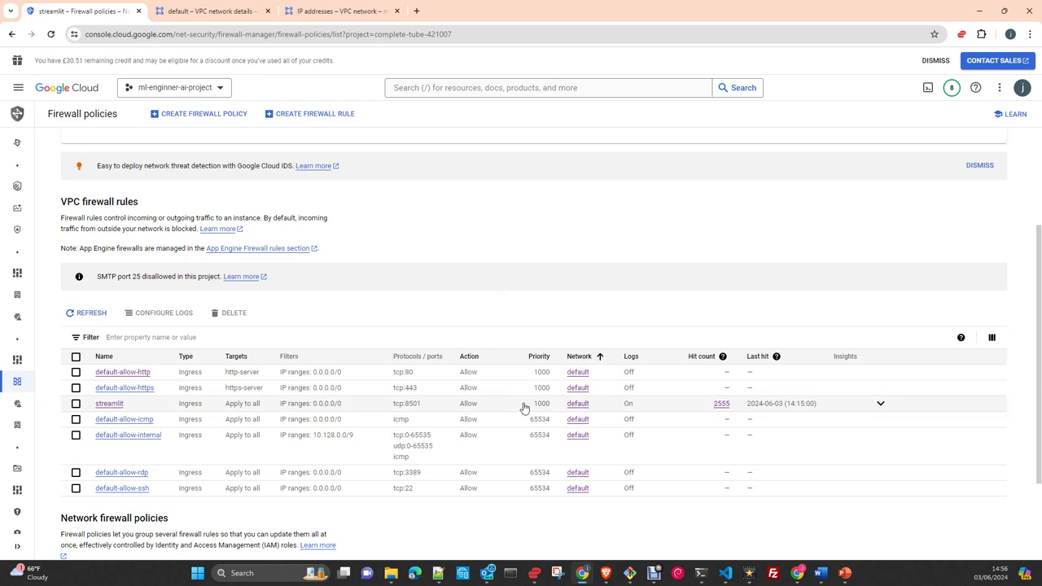
left_click(722, 410)
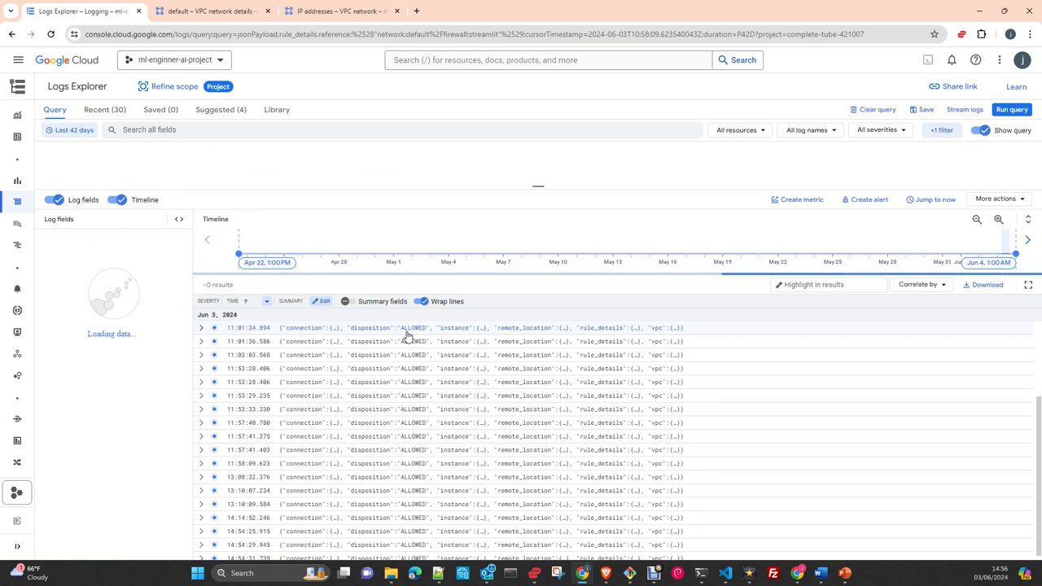
- Expand the 11:53:29.235 firewall log entry and examine the remote location of its connection
left_click(325, 404)
scroll(368, 412, "down", 2)
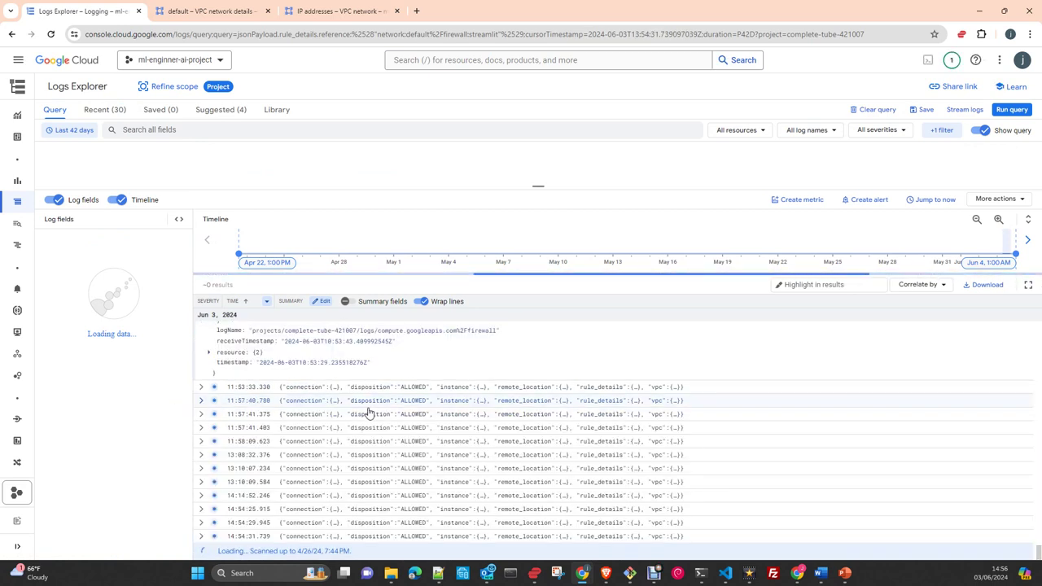
scroll(367, 412, "up", 3)
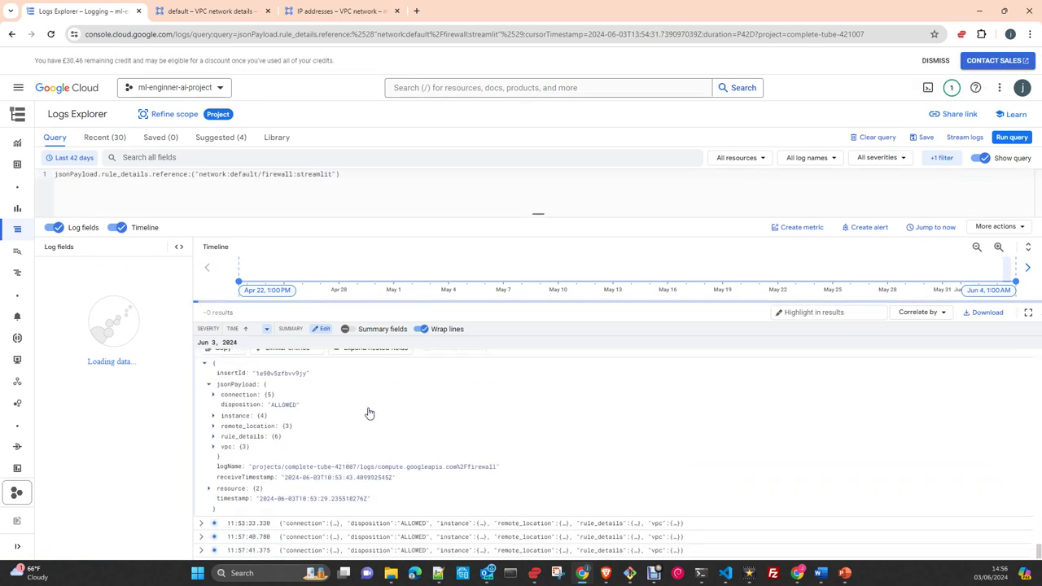
left_click(214, 425)
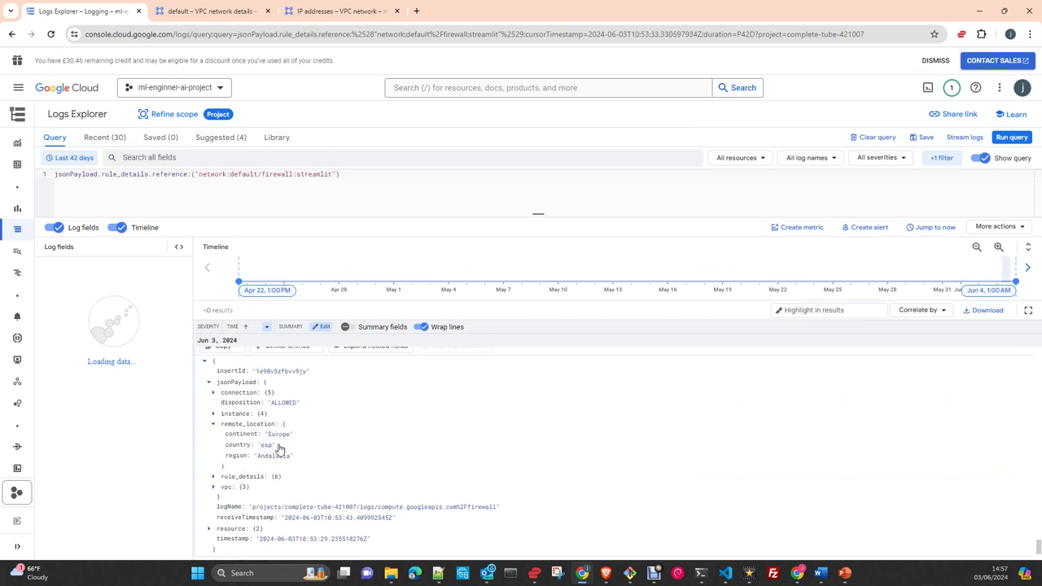
scroll(317, 466, "down", 5)
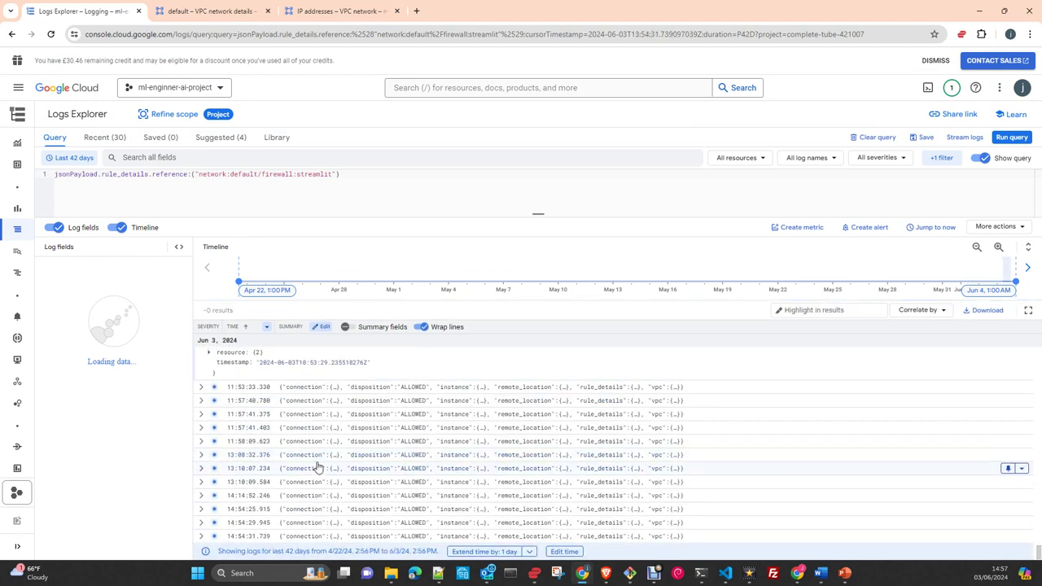
- Expand the most recent firewall log entry, 14:54:31.739, and examine its remote location
left_click(202, 536)
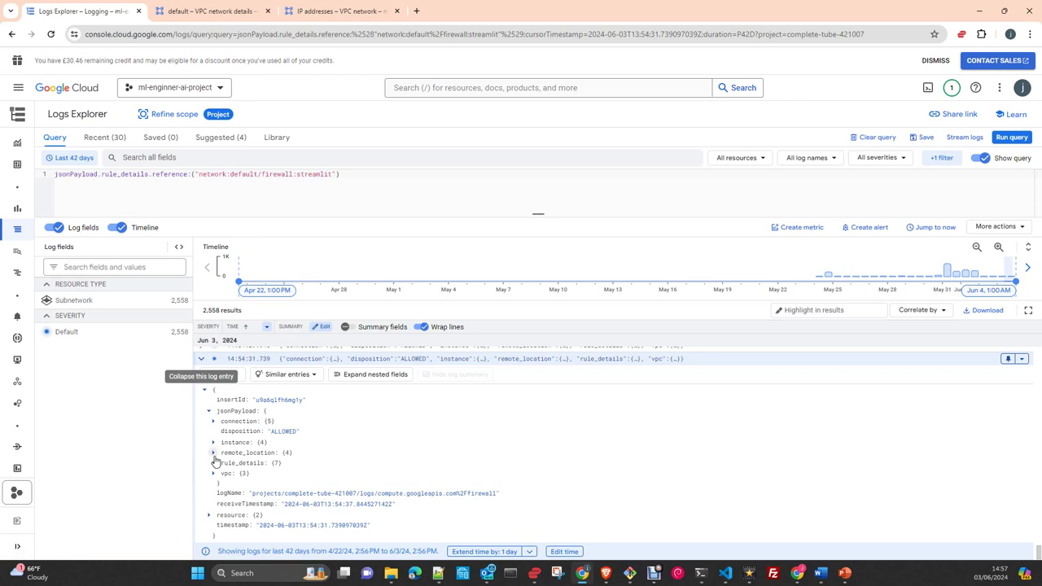
left_click(214, 454)
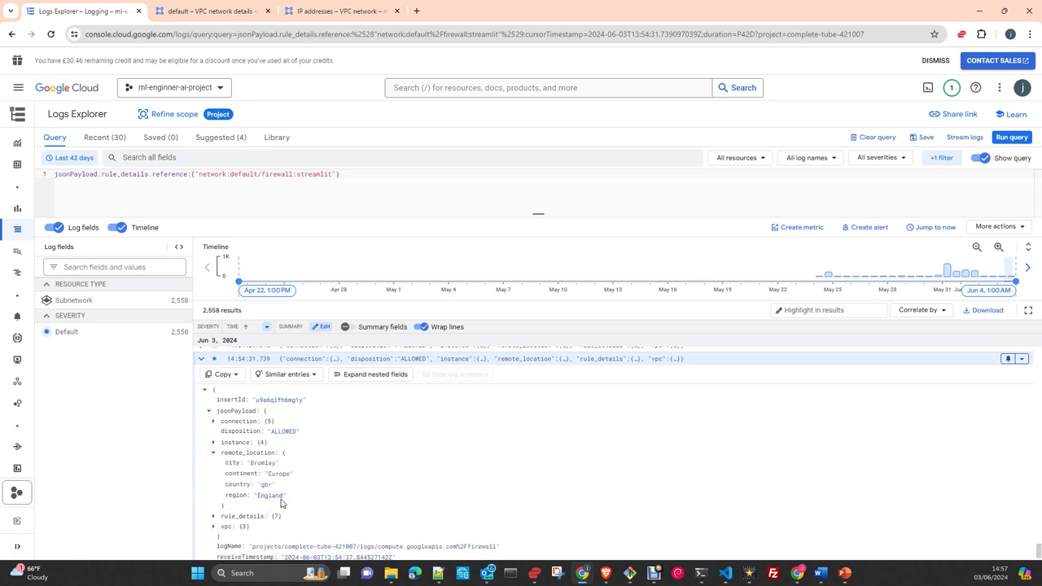
scroll(323, 493, "down", 1)
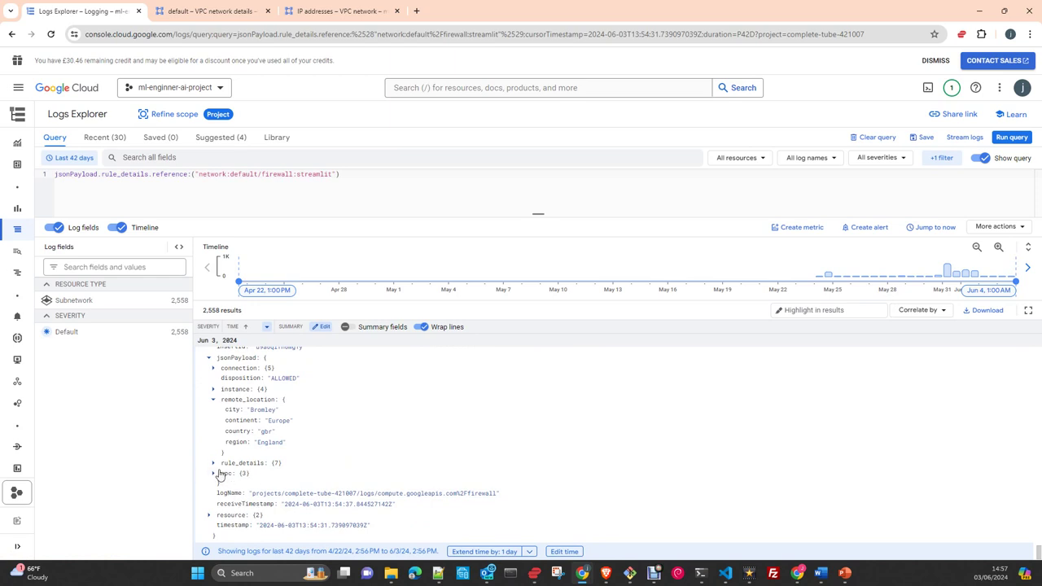
- Expand the 14:54:31.739 entry's rule details and VPC information, including the destination range, IP port info and source range
left_click(213, 462)
scroll(353, 477, "down", 2)
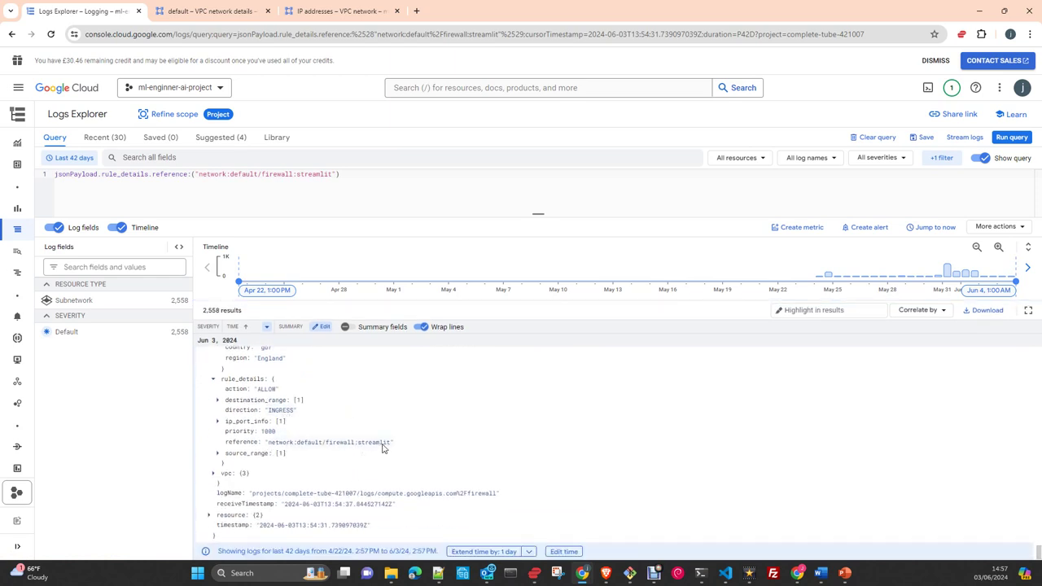
left_click(219, 475)
scroll(376, 502, "up", 2)
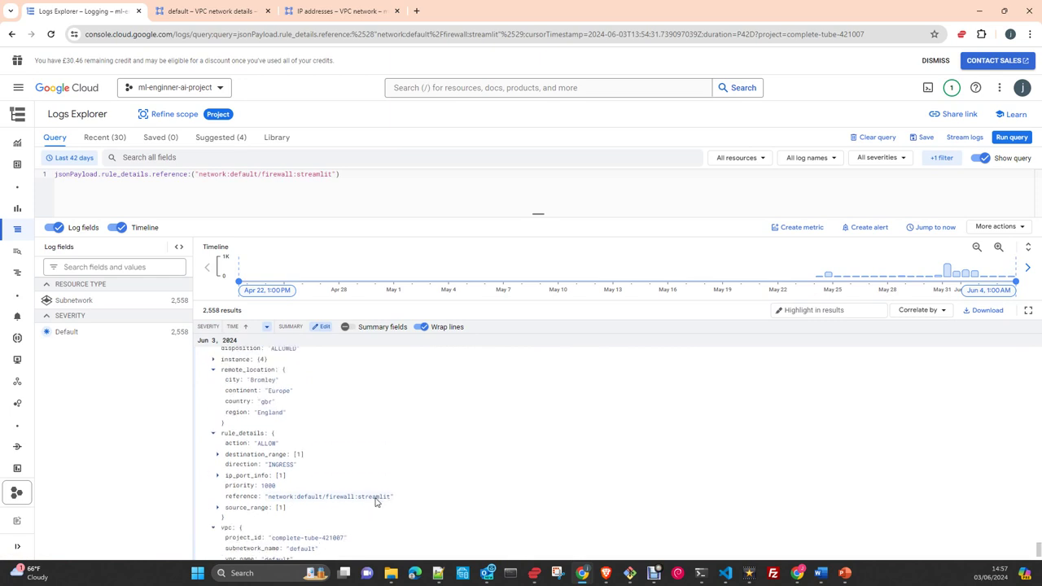
left_click(217, 454)
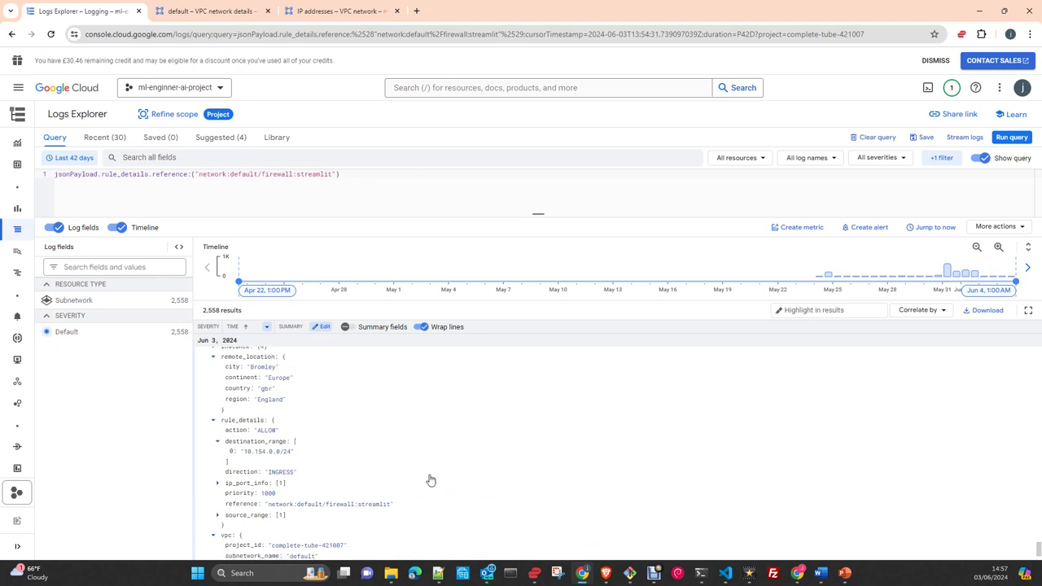
scroll(430, 480, "down", 2)
left_click(218, 388)
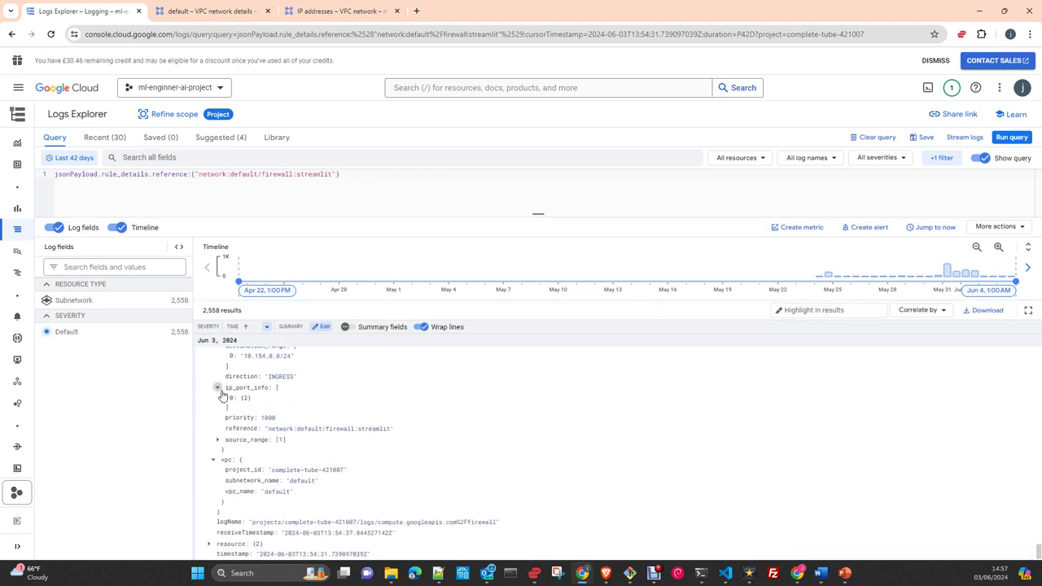
left_click(218, 440)
- Expand the instance information in the 14:54:31.739 entry and review it together with the remote location, rule details and VPC data
scroll(469, 466, "up", 3)
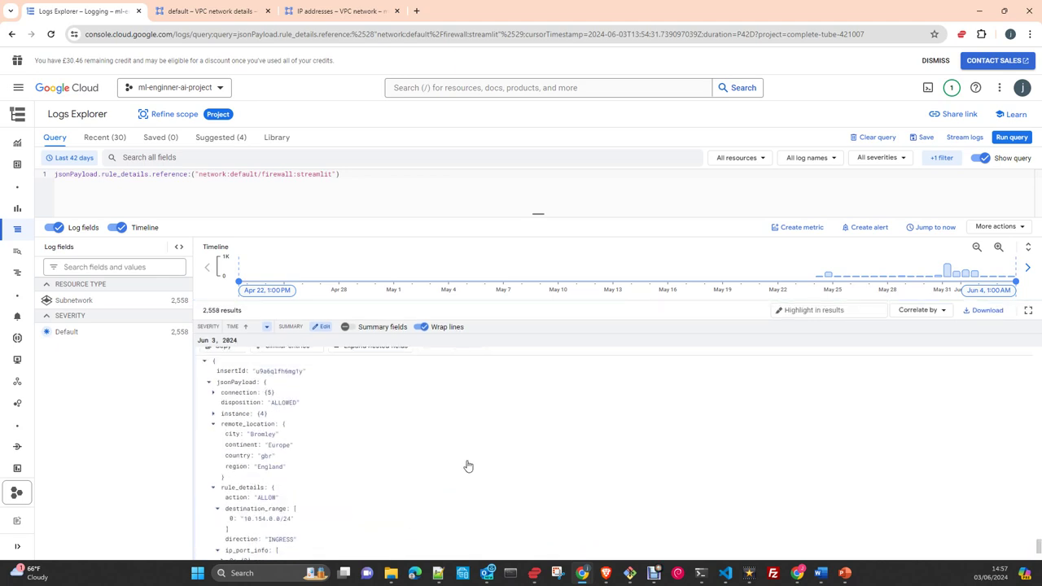
scroll(468, 465, "up", 1)
left_click(214, 467)
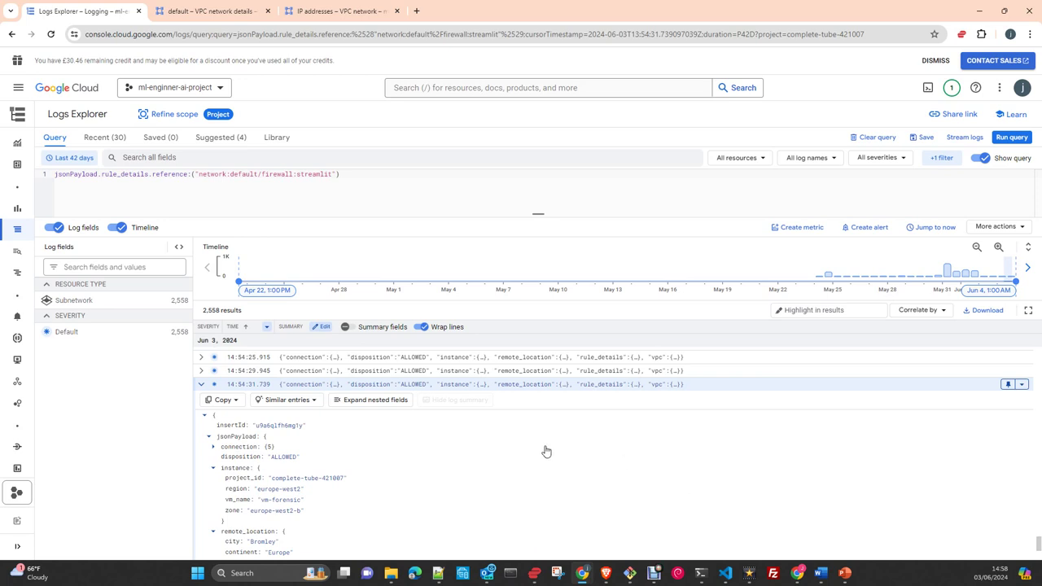
scroll(545, 451, "down", 1)
scroll(316, 367, "down", 1)
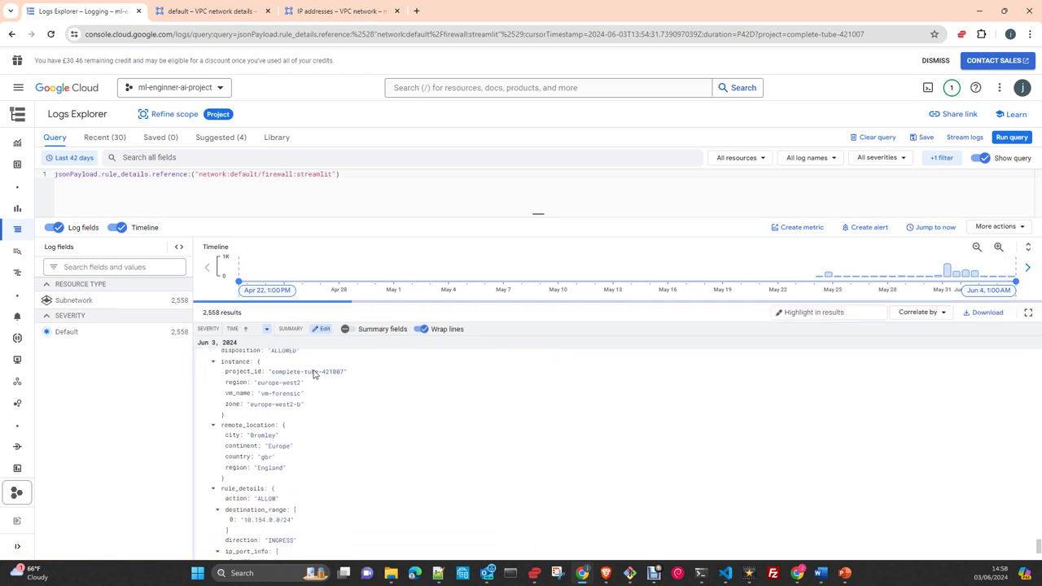
scroll(318, 437, "down", 3)
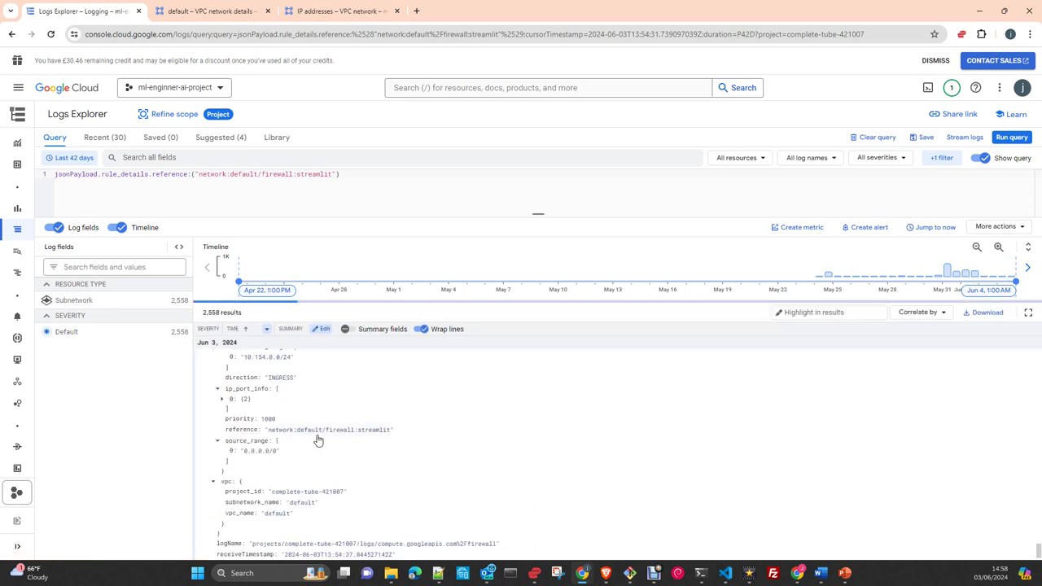
scroll(318, 439, "up", 1)
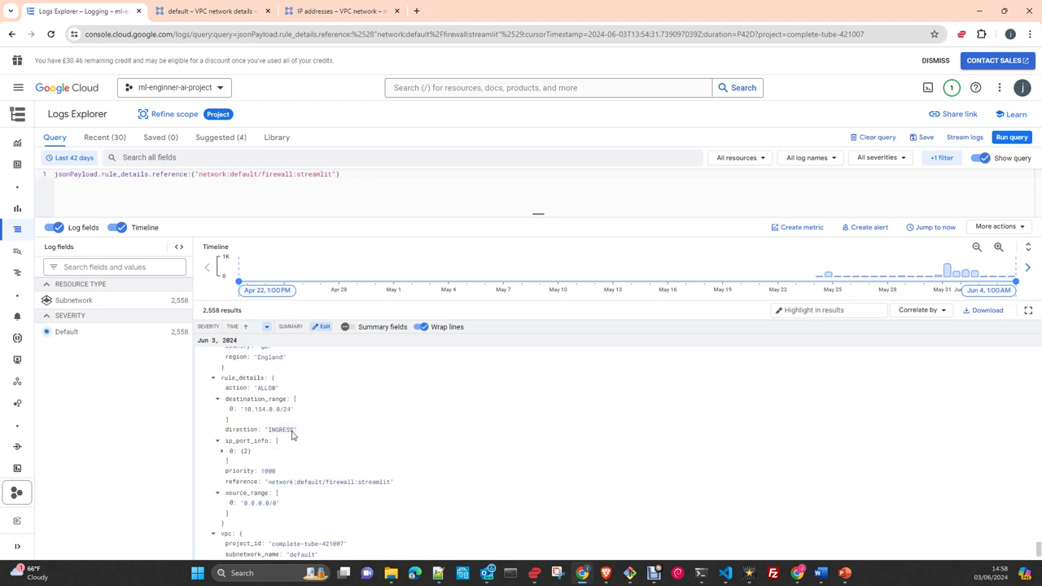